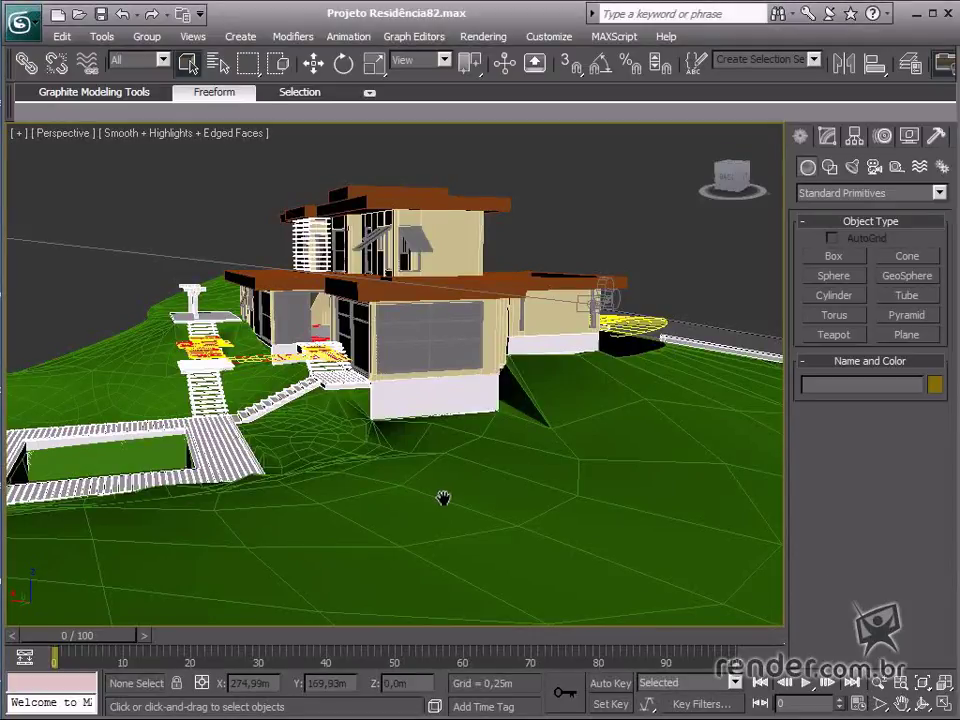
Step: Examine the house surroundings, the terrain's Boolean and the extruded street surface, switching its Extrude modifier off and on
middle_drag(443, 498, 493, 508)
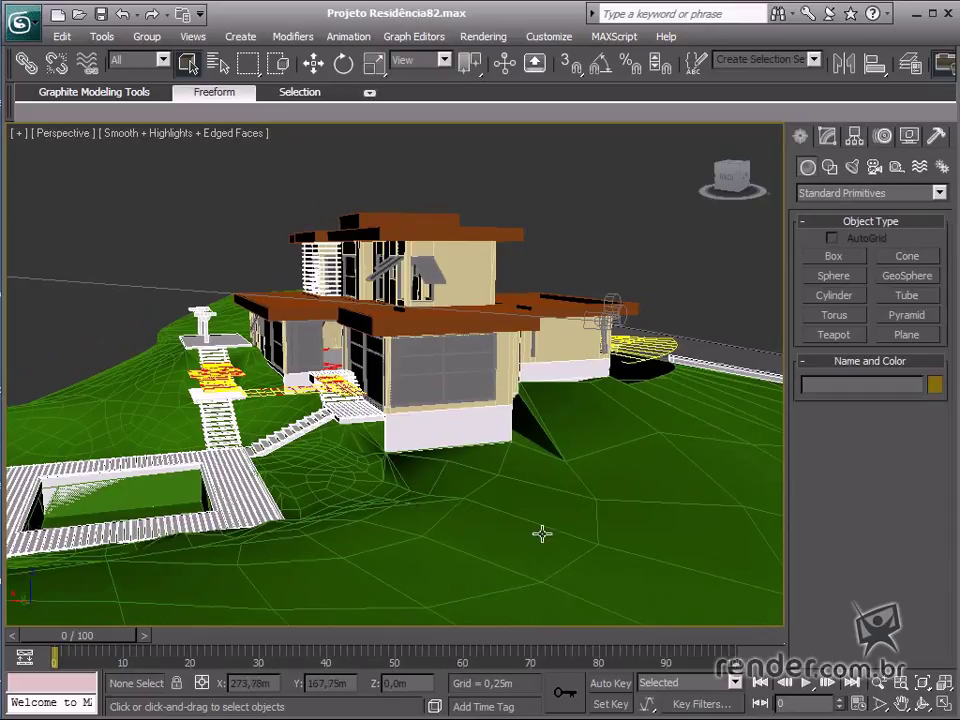
alt+middle_drag(600, 525, 448, 527)
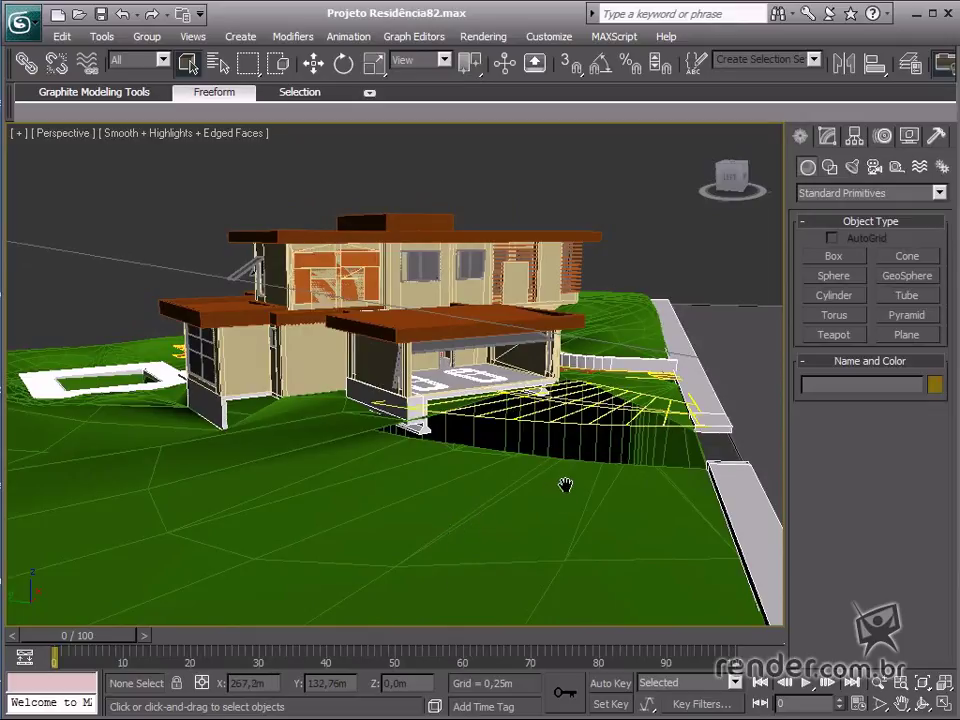
middle_drag(565, 485, 536, 494)
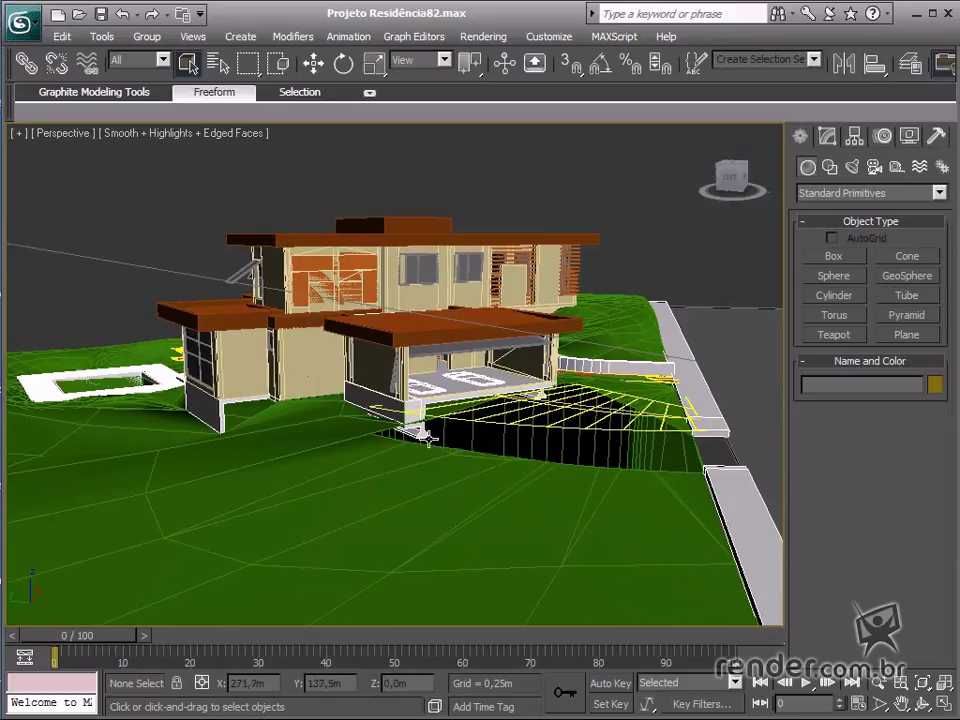
click(650, 484)
click(827, 136)
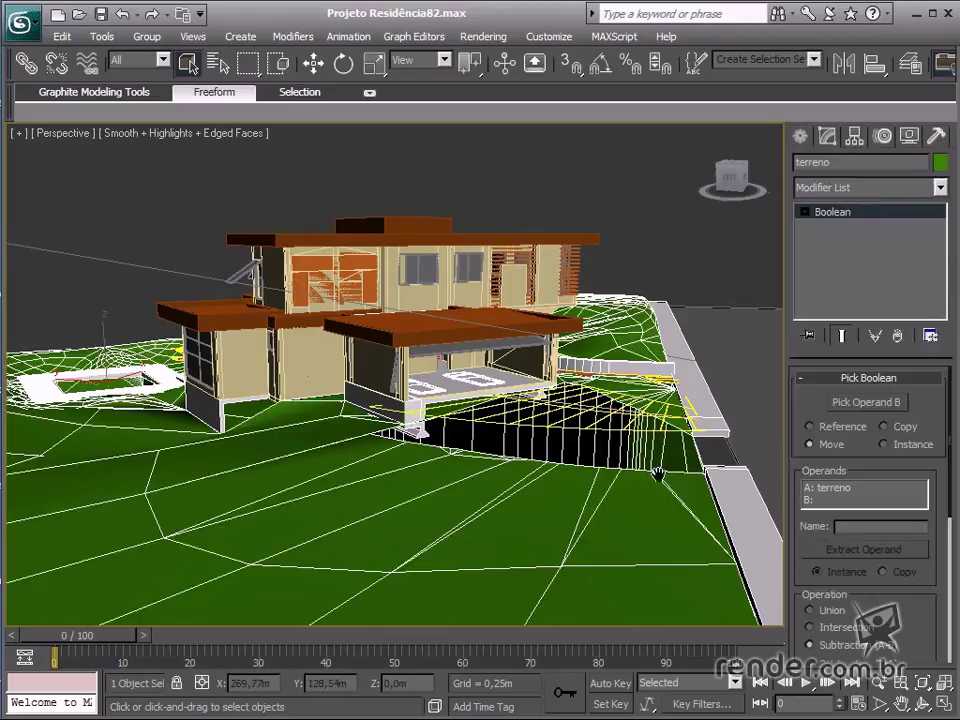
middle_drag(658, 474, 522, 470)
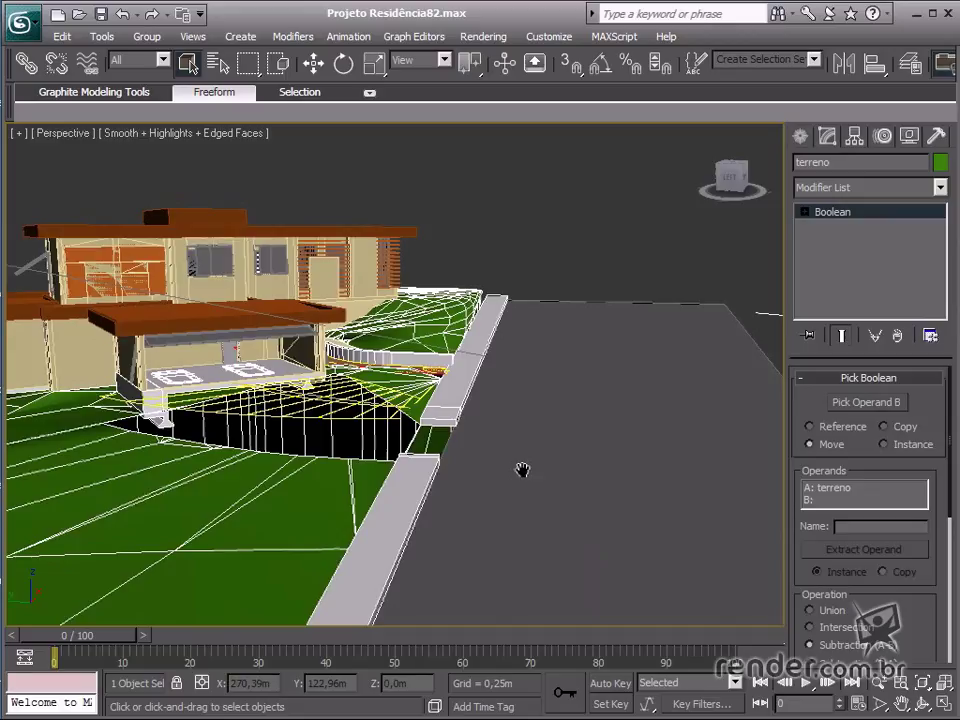
click(561, 395)
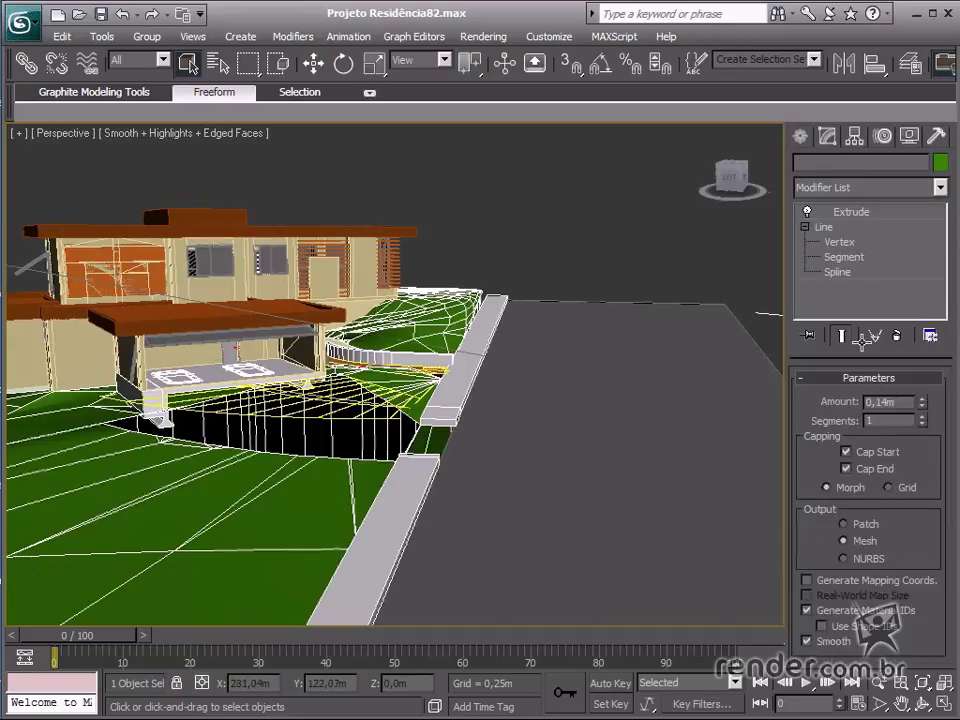
click(808, 212)
click(808, 212)
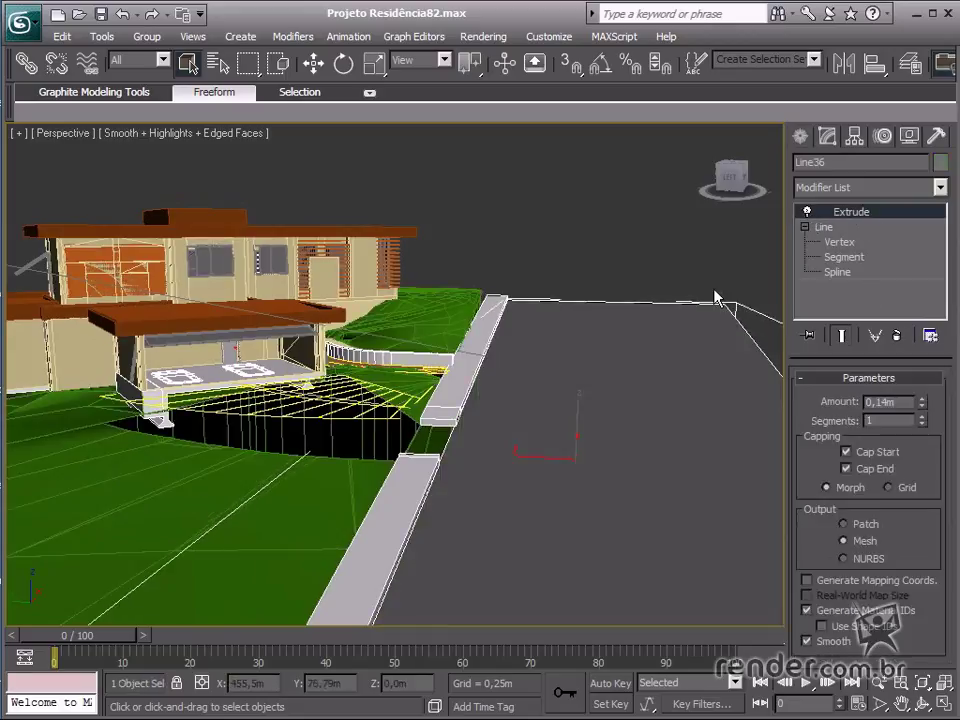
alt+middle_drag(425, 470, 549, 439)
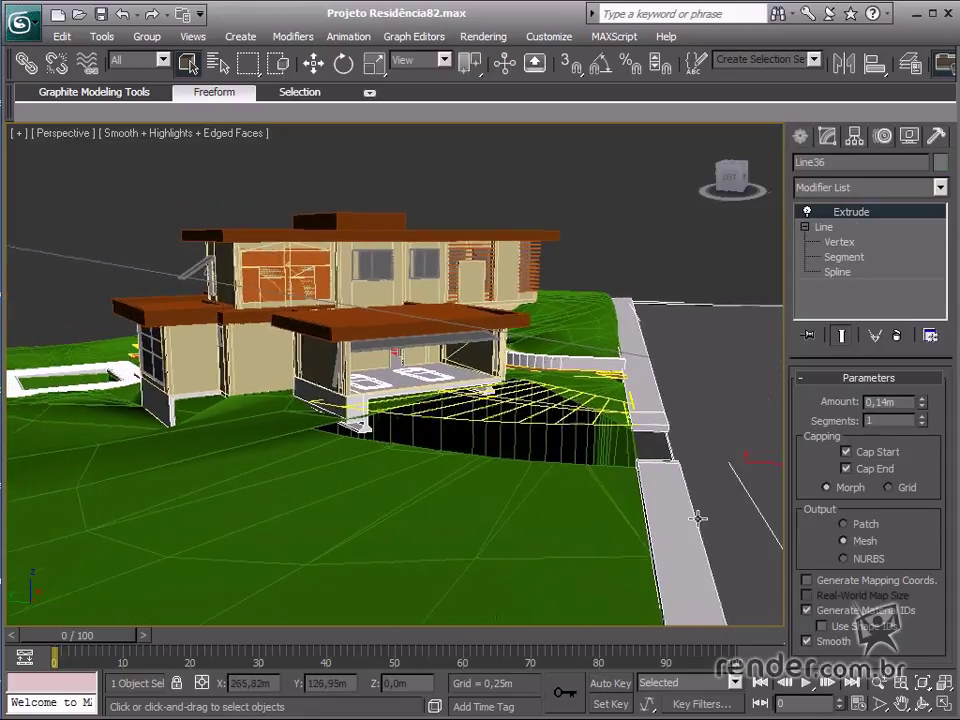
alt+middle_drag(486, 521, 490, 530)
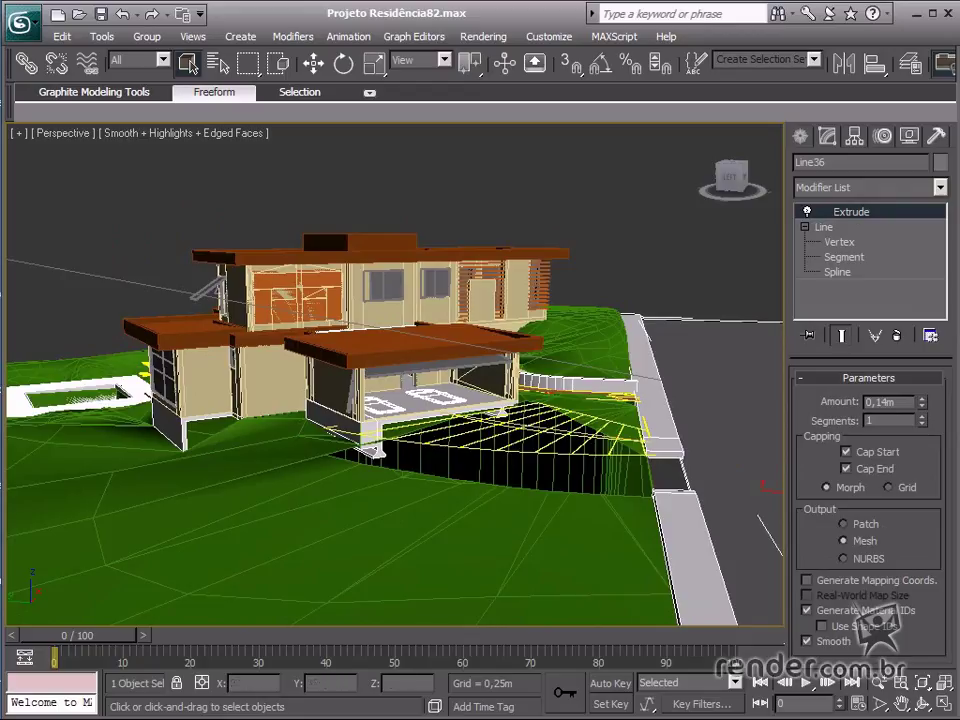
Step: Isolate the terrain together with the house's foundation slabs and the white strips along the street, leaving nothing selected
click(181, 428)
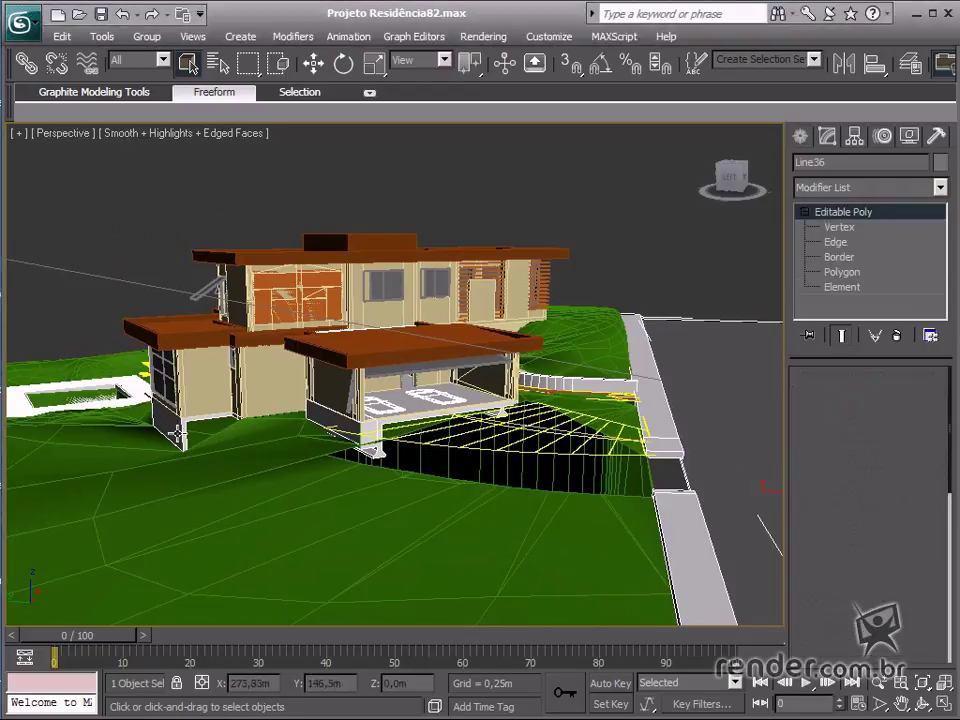
ctrl+click(439, 438)
middle_drag(484, 434, 471, 508)
ctrl+click(420, 536)
scroll(446, 465, up, 8)
middle_drag(570, 564, 507, 505)
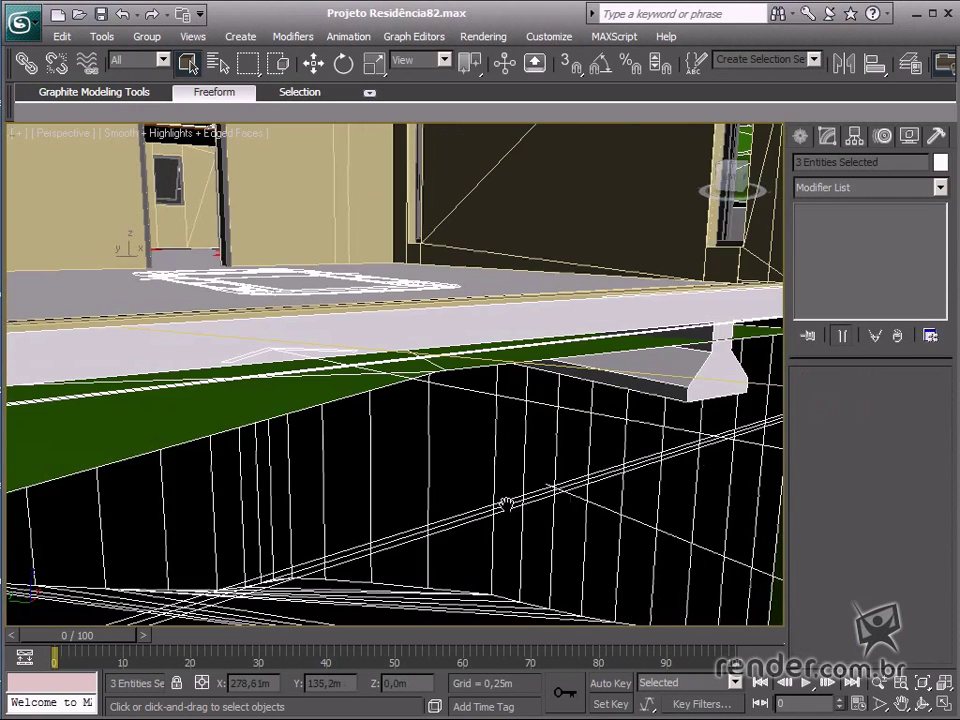
scroll(503, 503, down, 10)
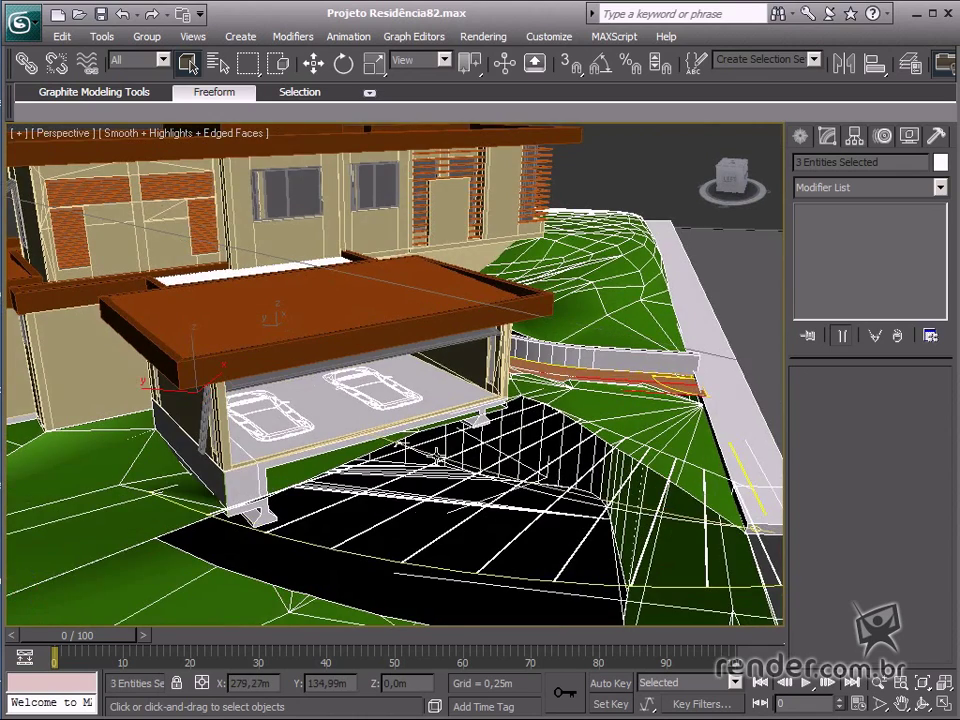
ctrl+click(437, 457)
middle_drag(570, 536, 463, 476)
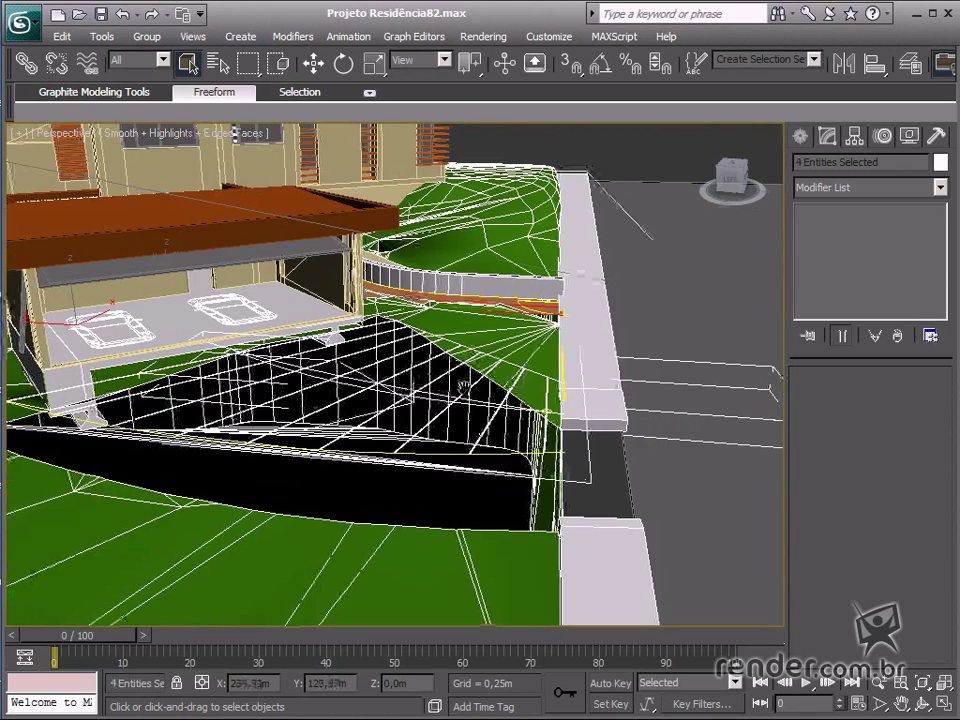
middle_drag(463, 385, 484, 414)
scroll(484, 414, down, 5)
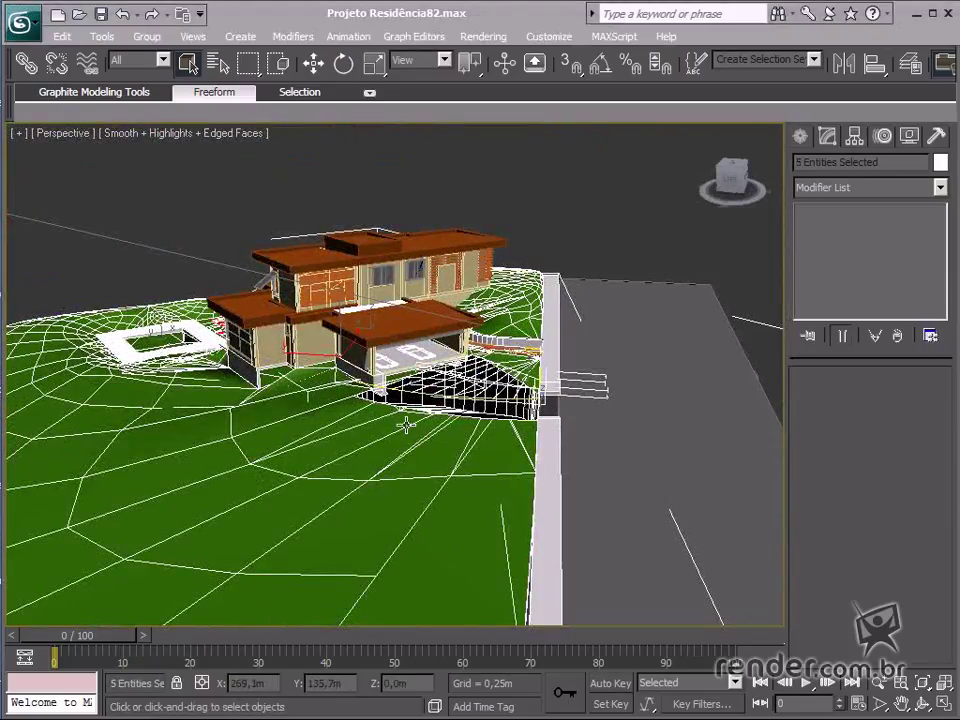
alt+middle_drag(411, 441, 371, 419)
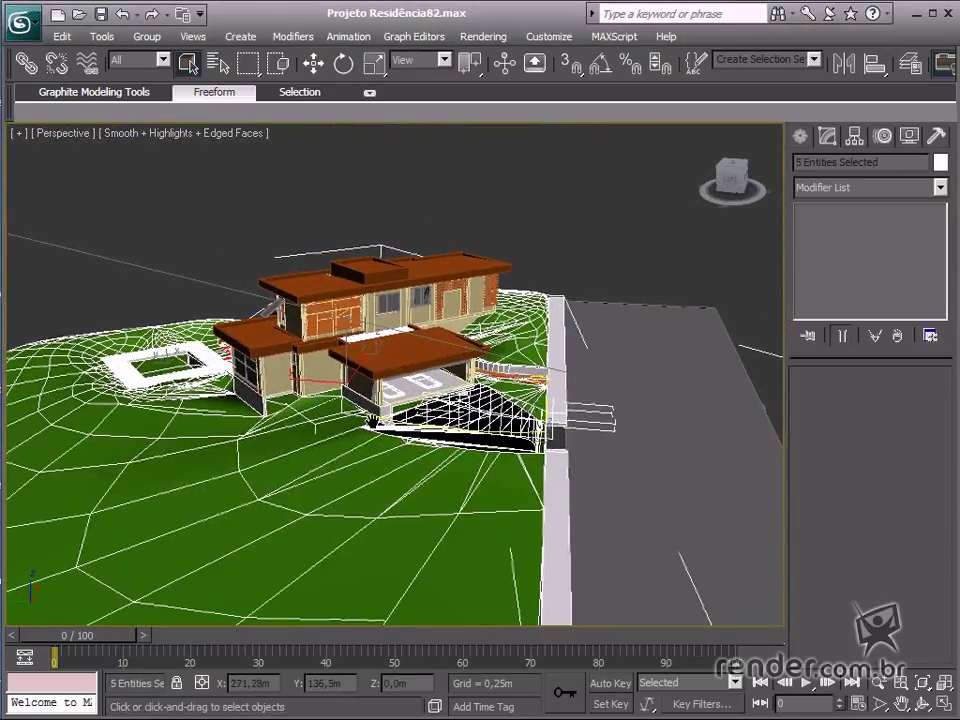
right_click(371, 419)
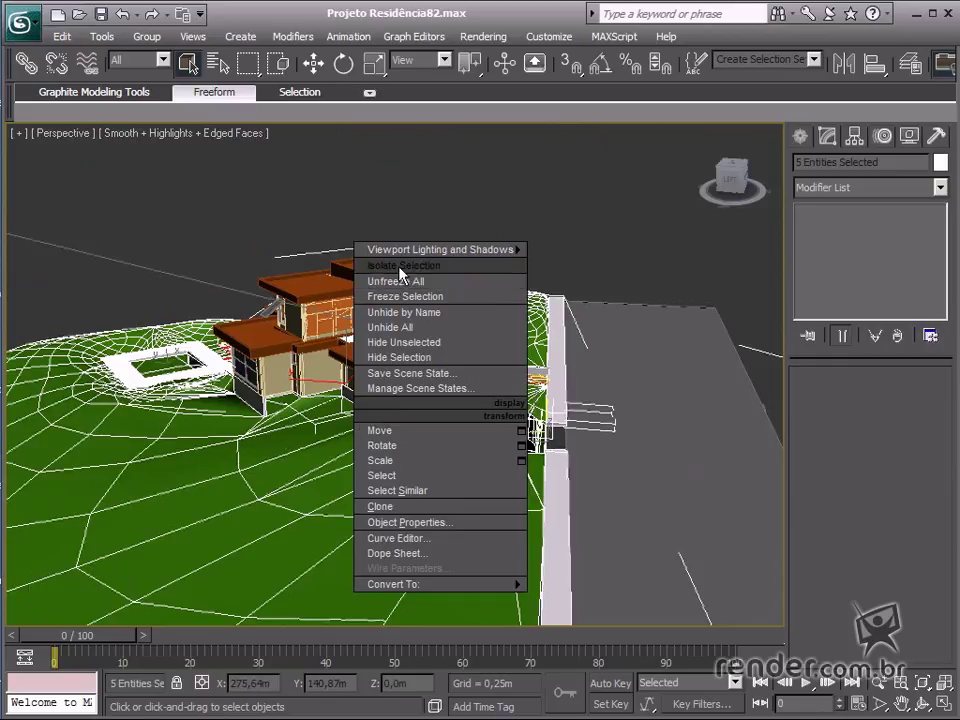
click(445, 267)
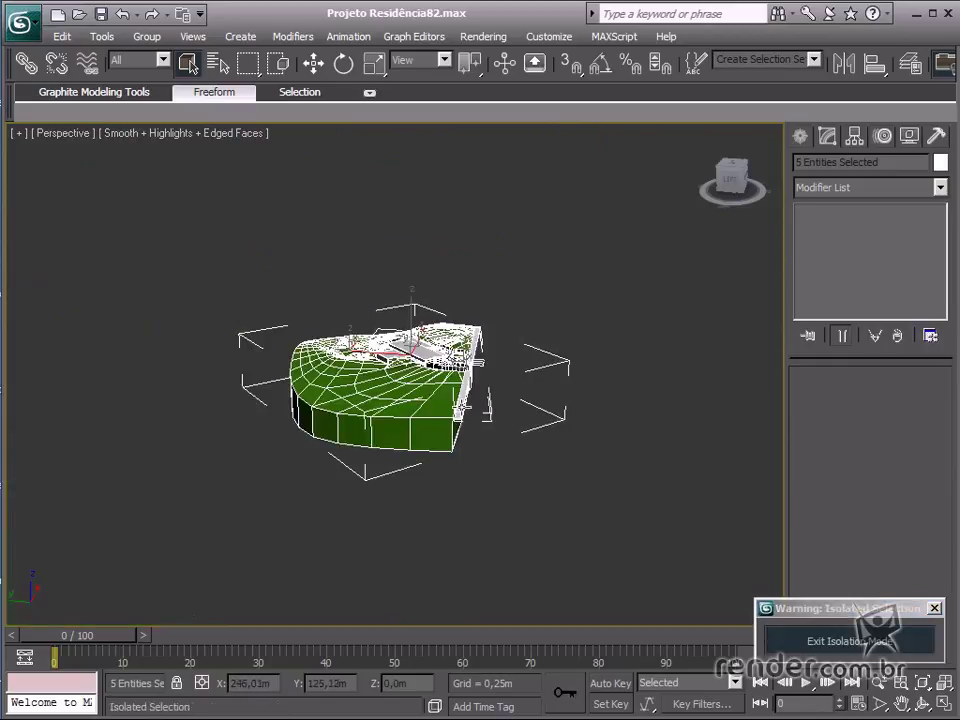
middle_drag(462, 405, 405, 476)
scroll(420, 433, up, 6)
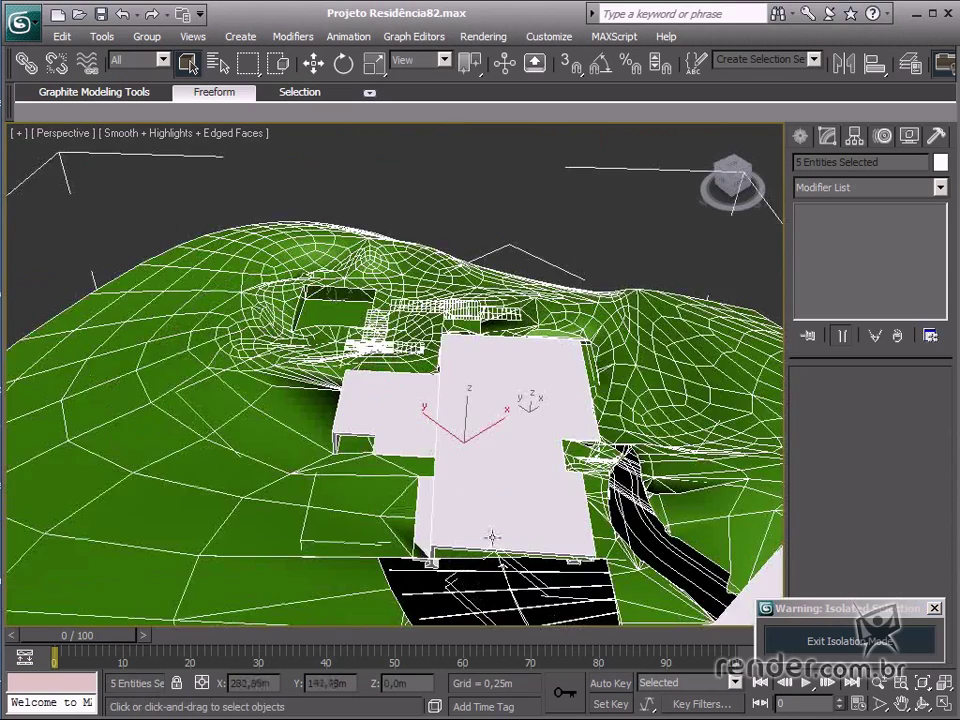
alt+middle_drag(492, 537, 506, 436)
click(718, 336)
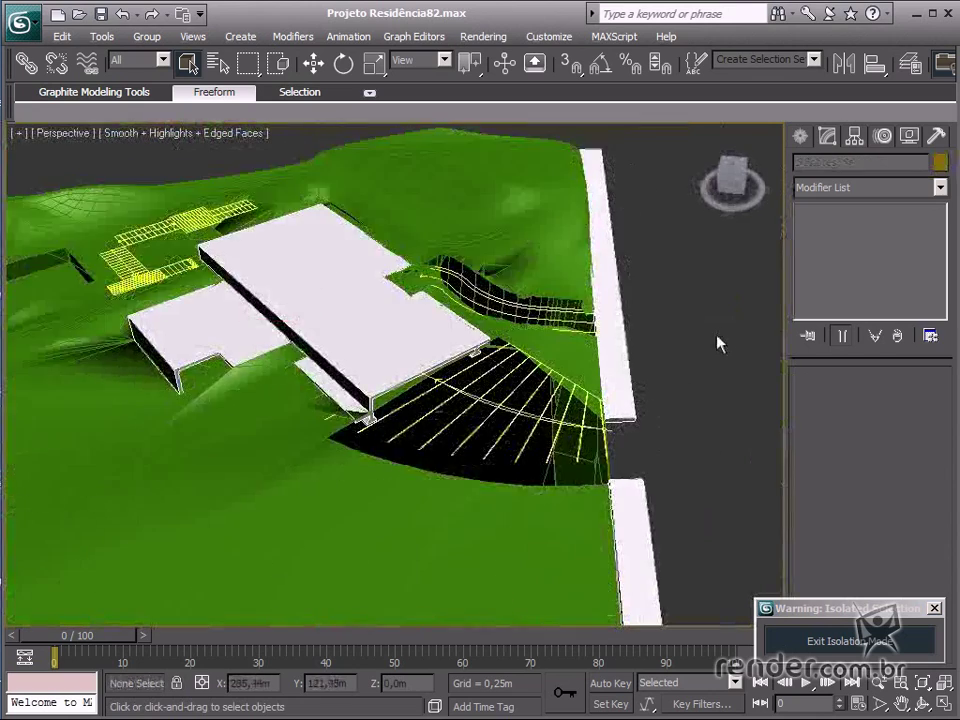
Step: Draw an AutoGrid rectangle about 1.92 m long and 7.9 m wide on the garage slab's front face, above the driveway cut
alt+middle_drag(718, 343, 628, 392)
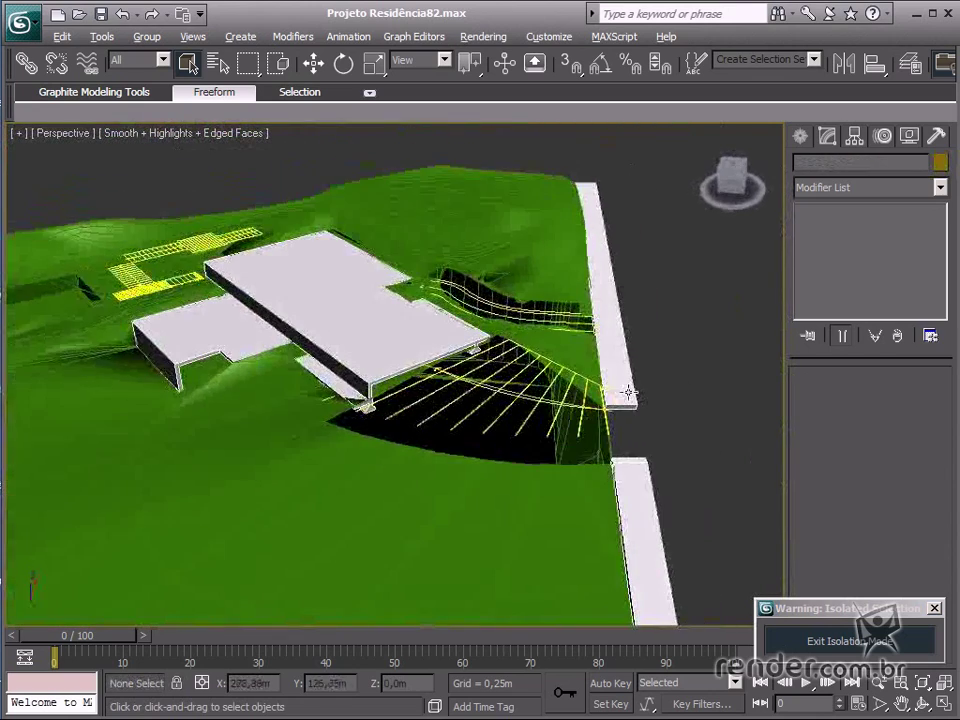
scroll(530, 394, up, 3)
middle_drag(527, 398, 669, 320)
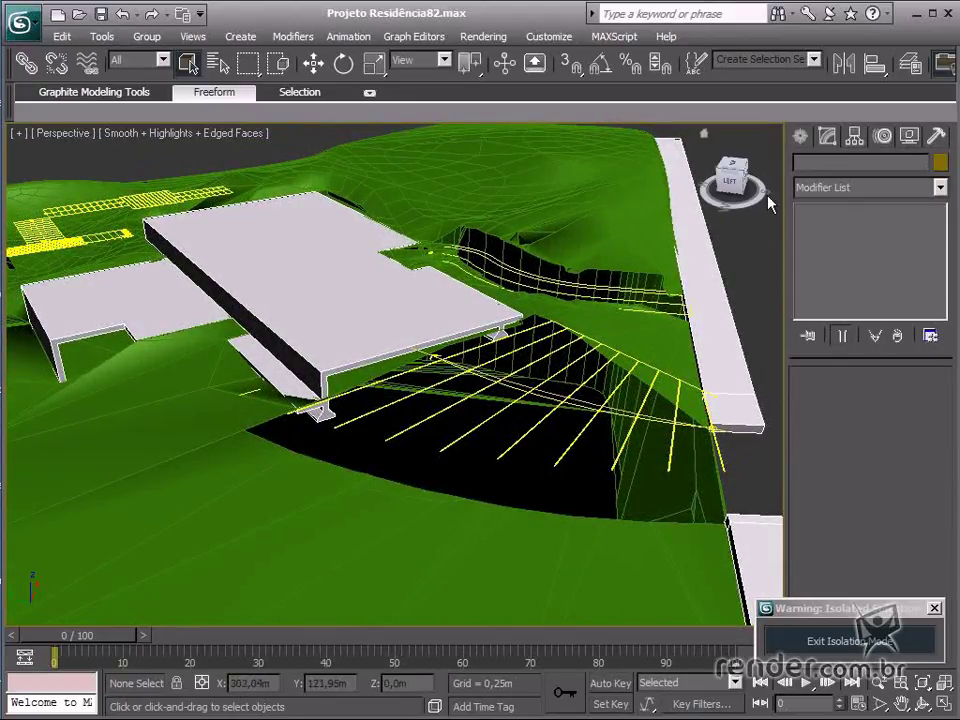
click(800, 136)
click(829, 167)
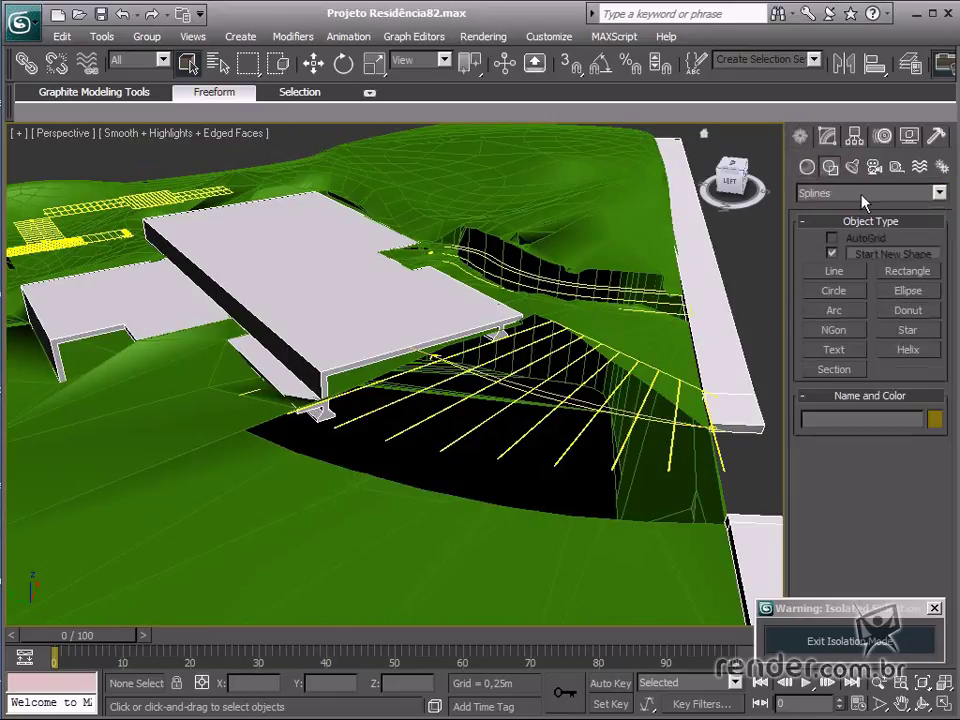
click(913, 277)
alt+middle_drag(546, 467, 525, 471)
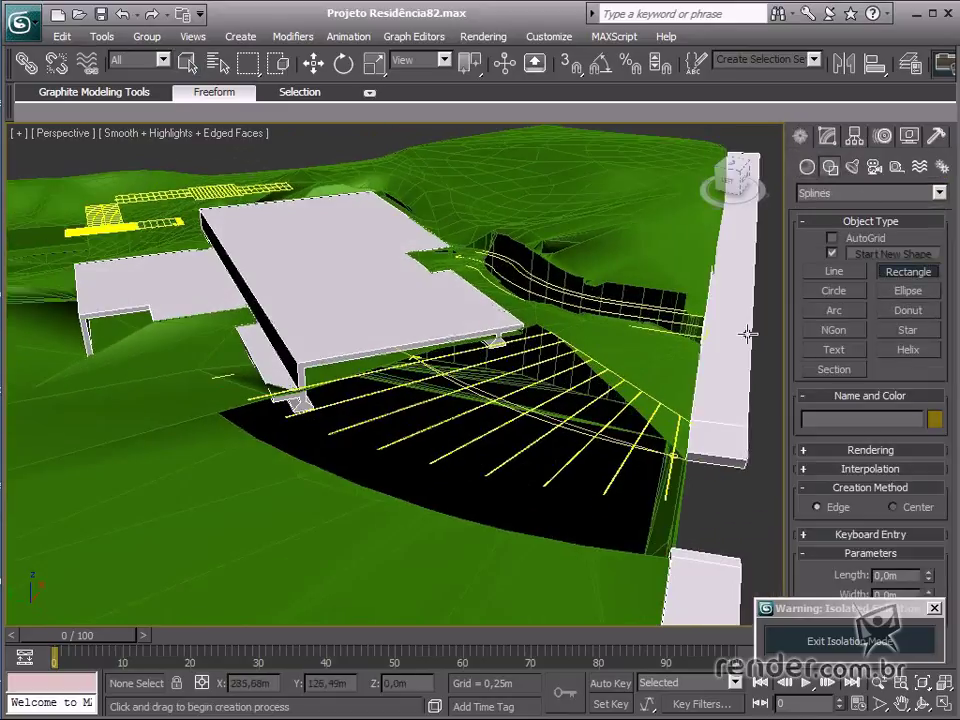
click(832, 238)
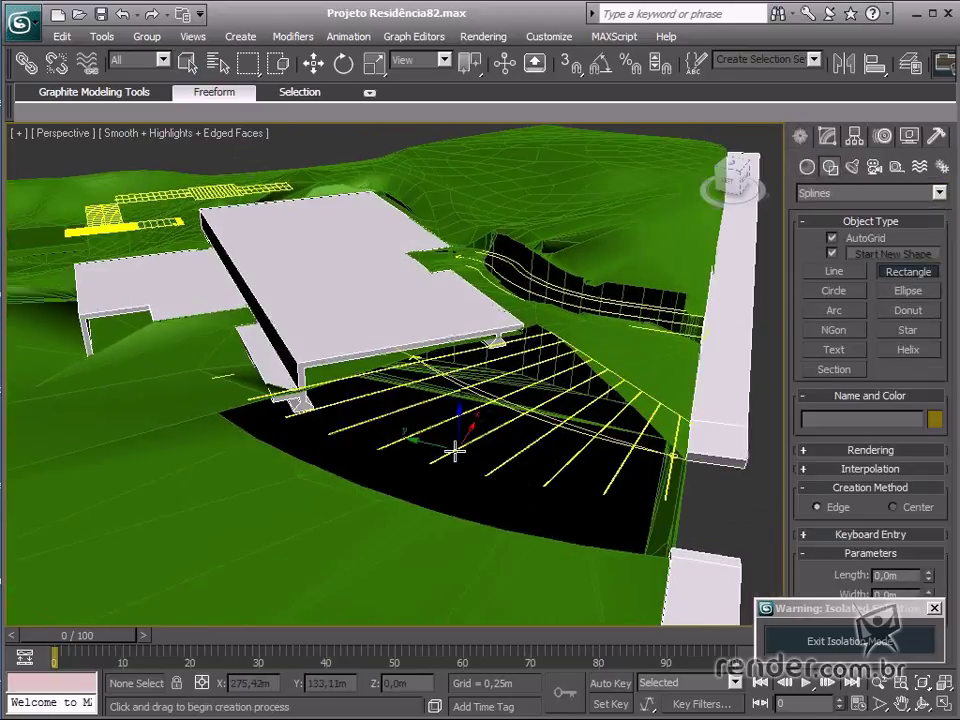
alt+middle_drag(454, 452, 336, 461)
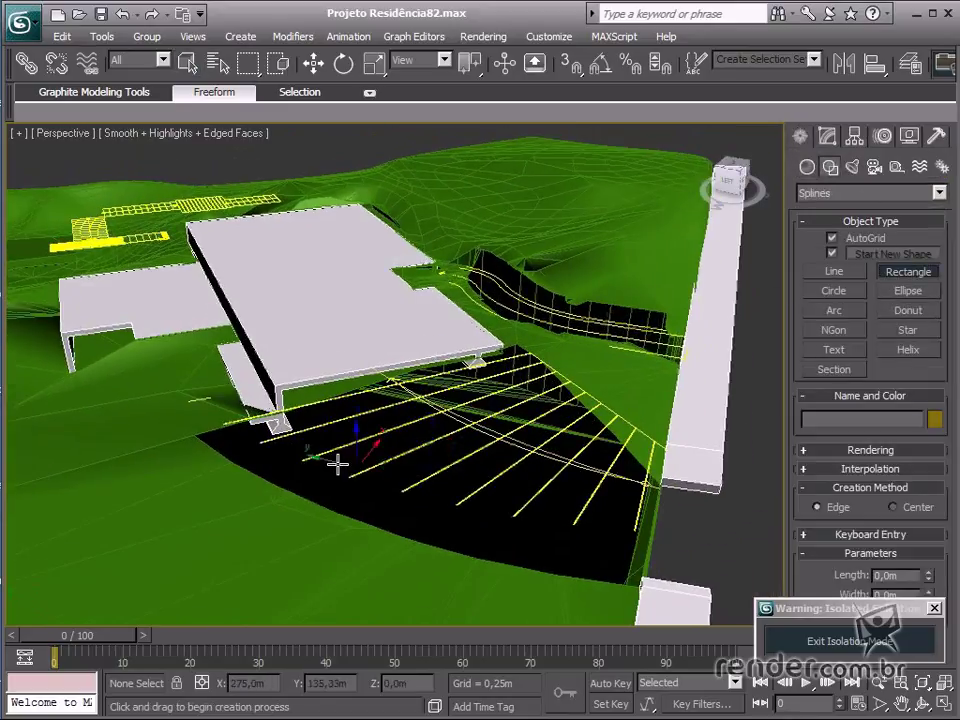
click(285, 403)
drag(285, 403, 500, 396)
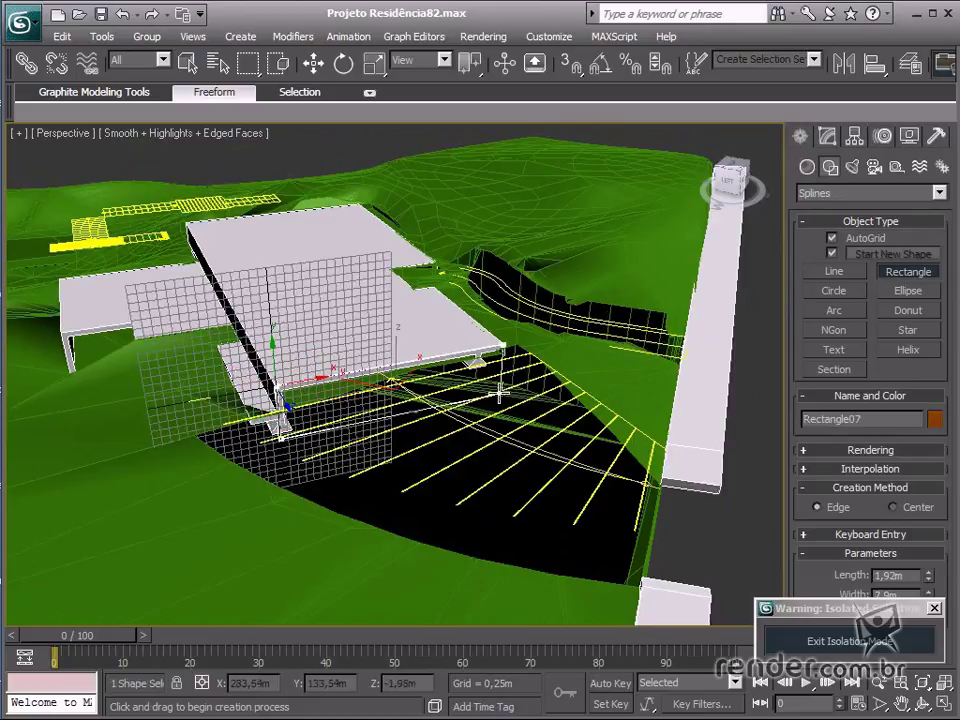
drag(500, 396, 500, 396)
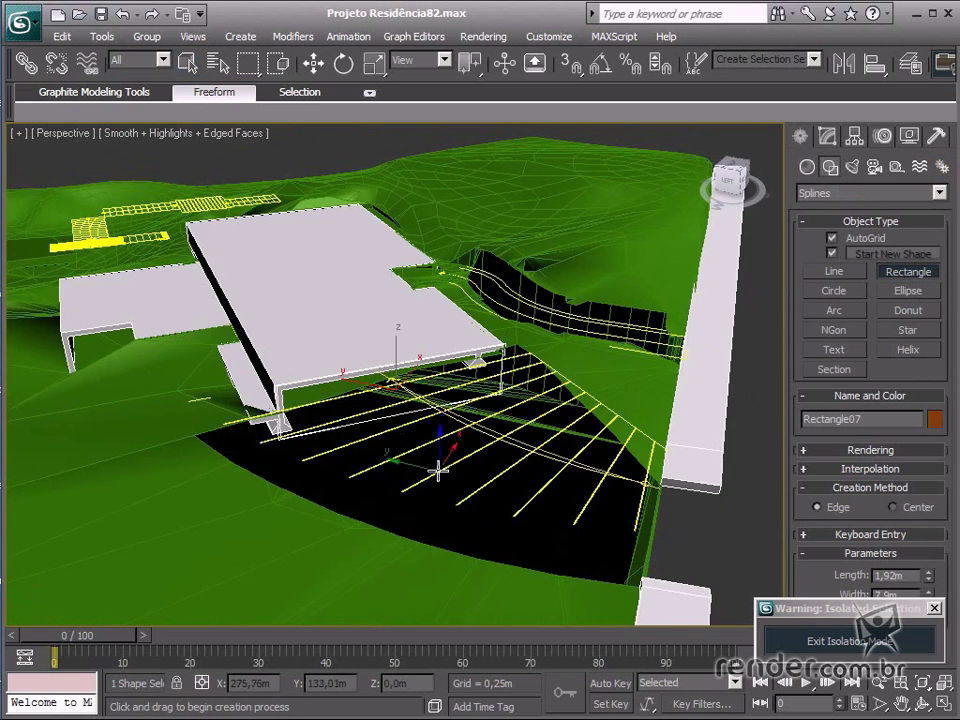
Step: Set the width of the rectangle in front of the garage slab to 11.06 m
mouse_move(439, 467)
alt+middle_down()
mouse_move(463, 432)
mouse_move(465, 452)
mouse_move(452, 459)
alt+middle_up()
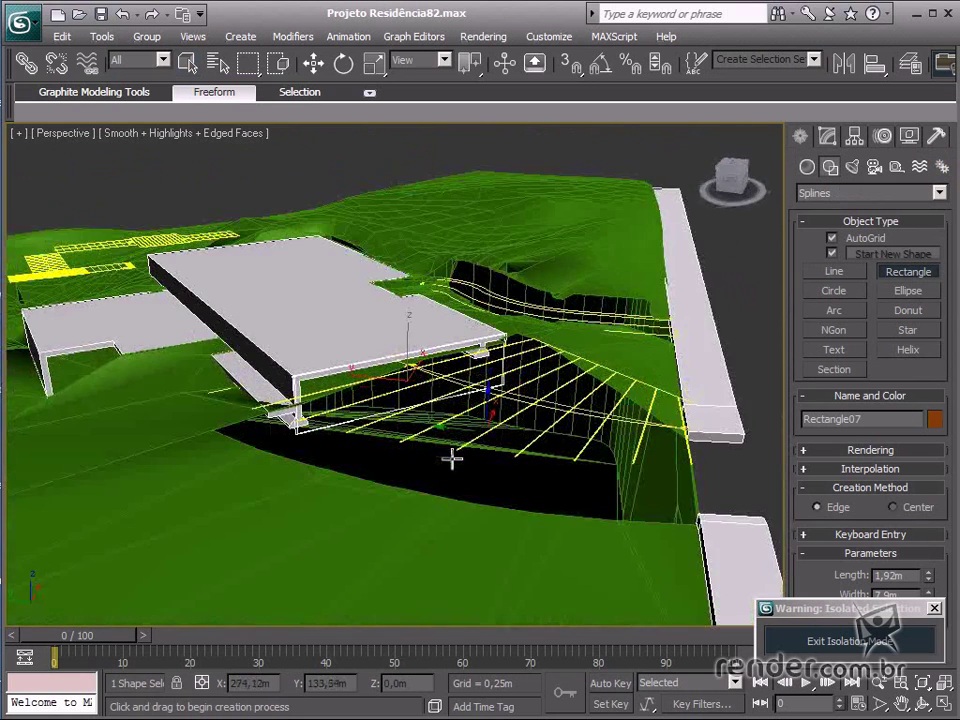
scroll(451, 458, up, 2)
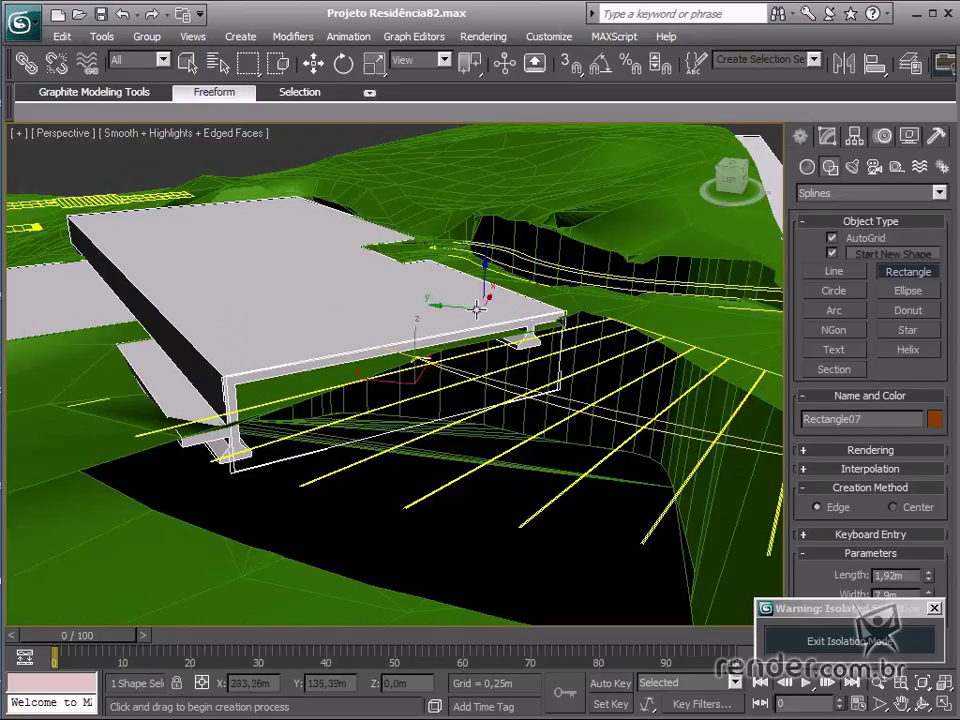
click(313, 63)
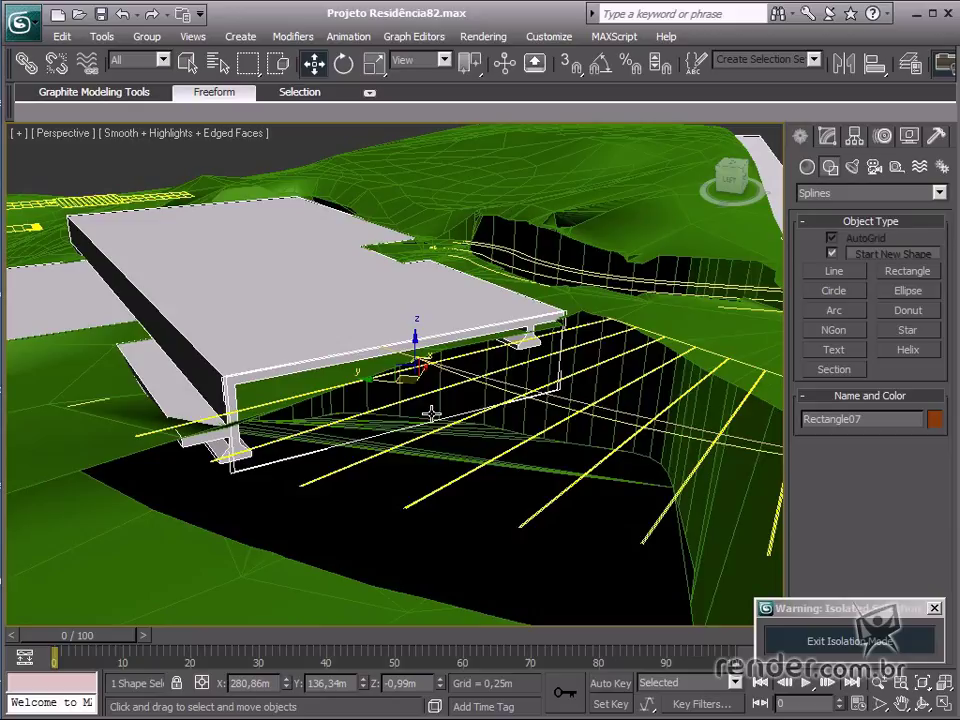
click(827, 136)
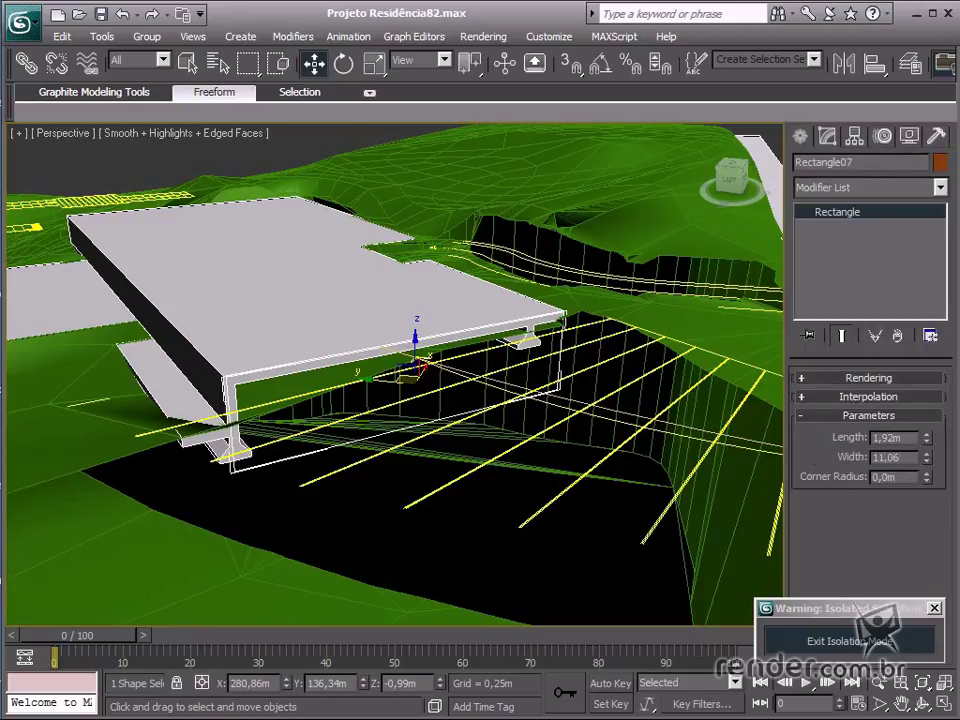
key(Return)
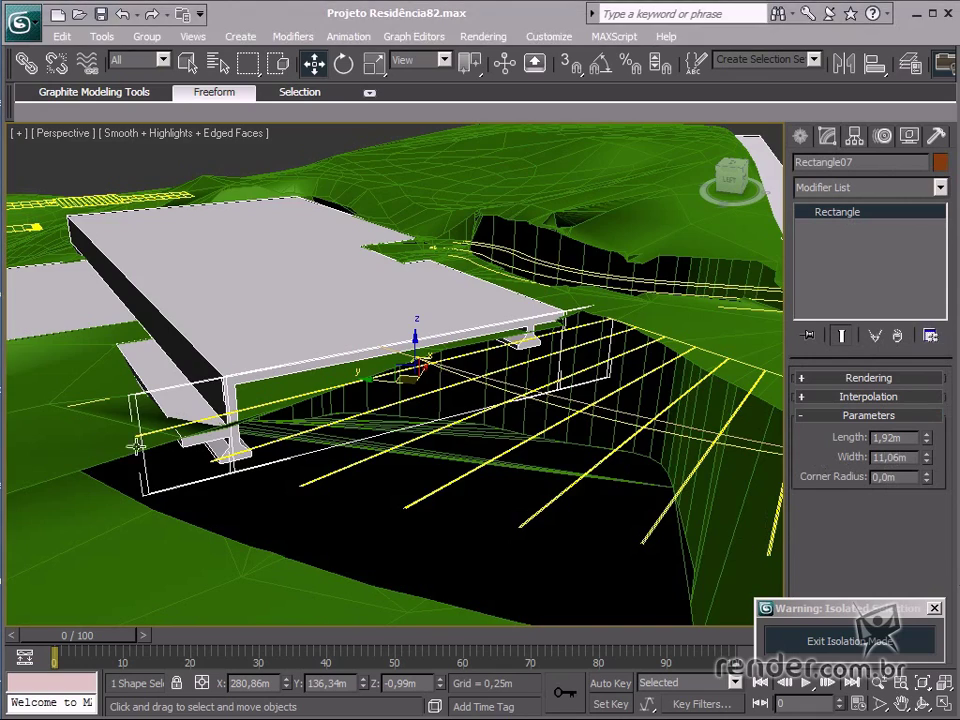
Step: Move the rectangle sideways by its upper corner with vertex snapping, toward the terrain edge beside the driveway cut
alt+middle_drag(138, 447, 214, 463)
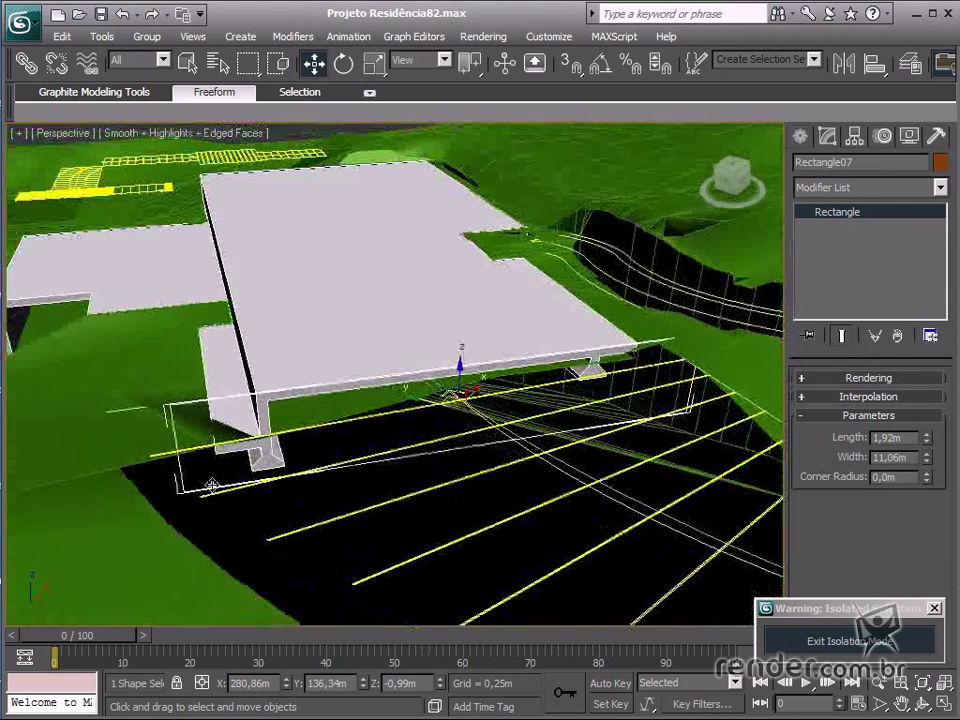
click(571, 63)
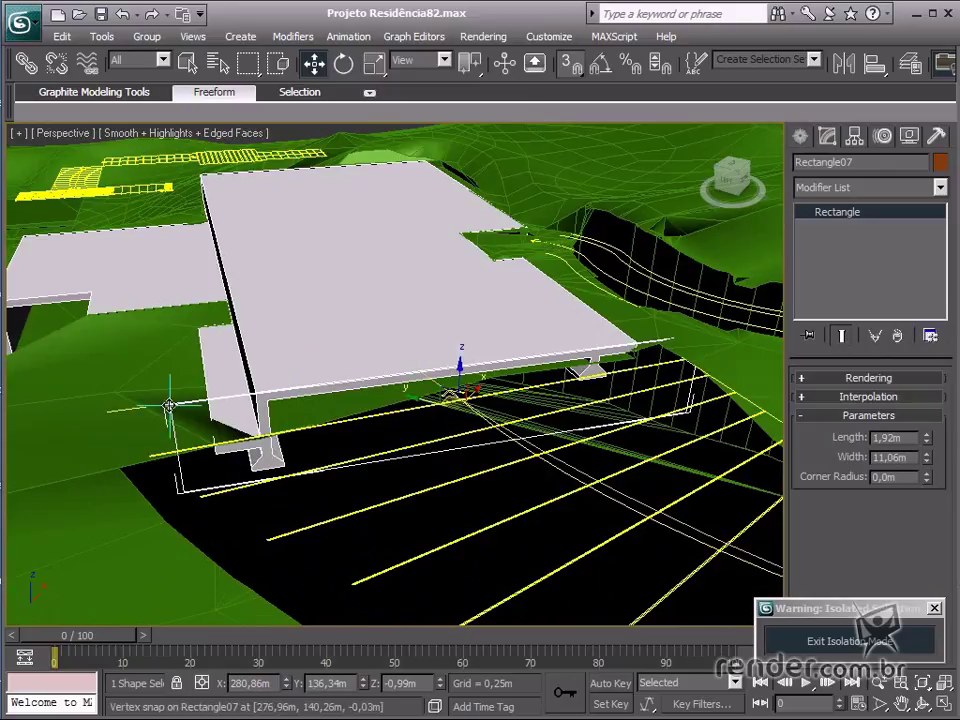
drag(169, 405, 105, 411)
middle_drag(224, 449, 227, 379)
scroll(242, 402, down, 3)
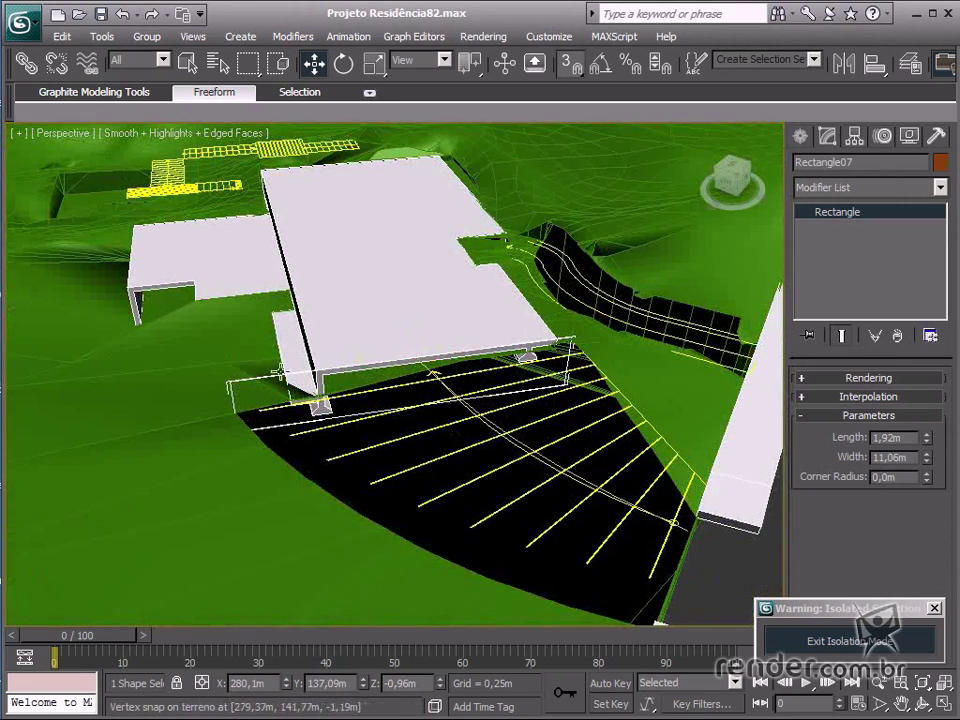
Step: Examine how the rectangle in front of the garage slab and the guide line fit the driveway cut, up to the street
alt+middle_drag(557, 450, 532, 430)
scroll(532, 431, up, 2)
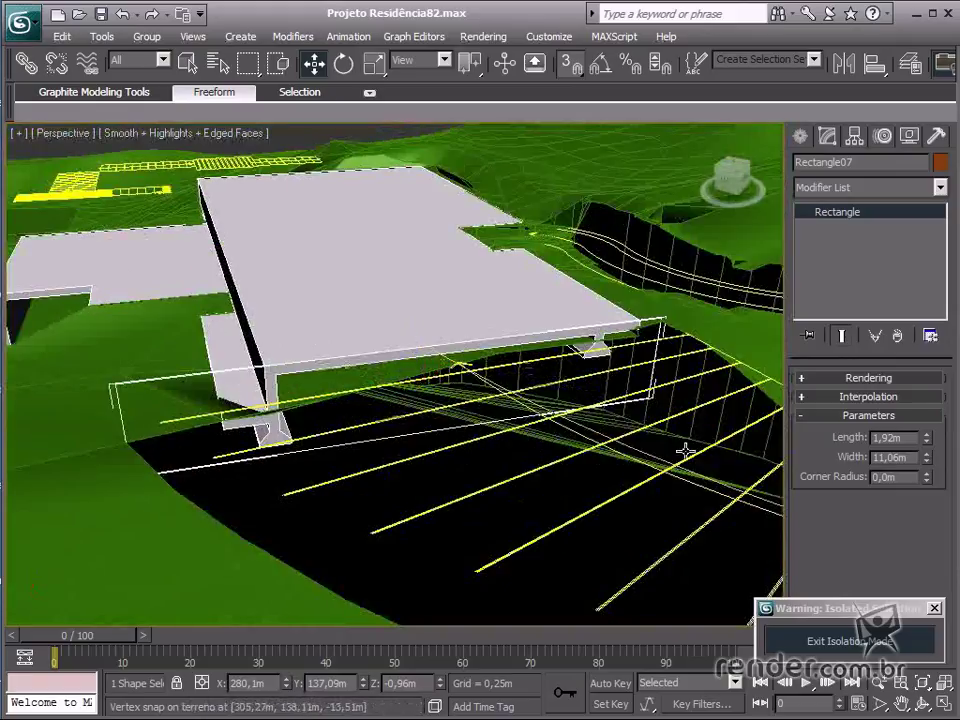
middle_drag(584, 468, 541, 423)
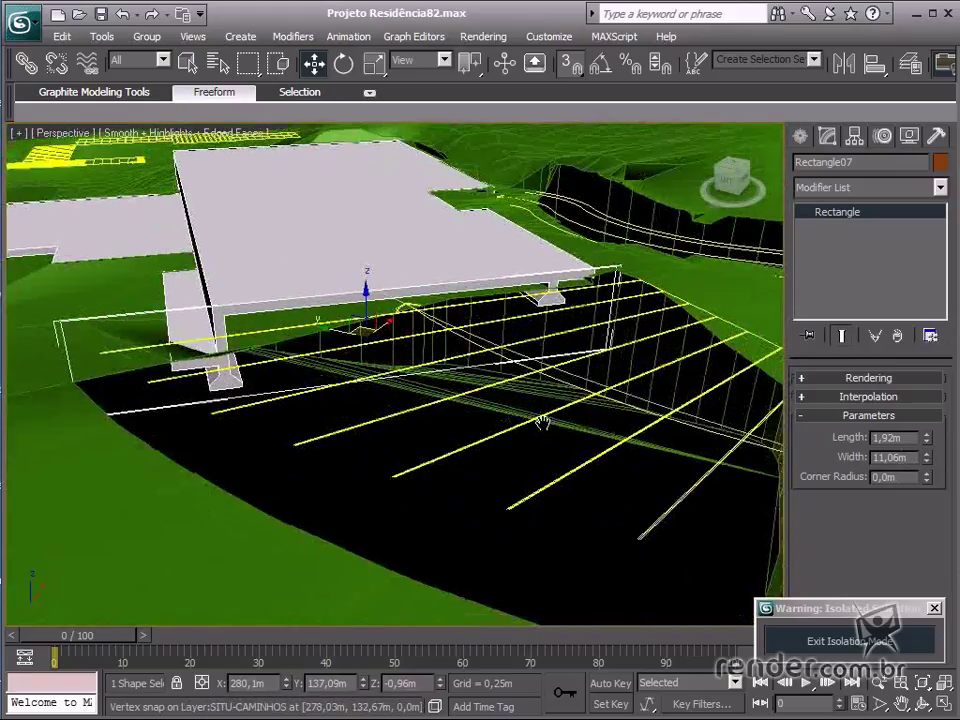
alt+middle_drag(595, 455, 546, 463)
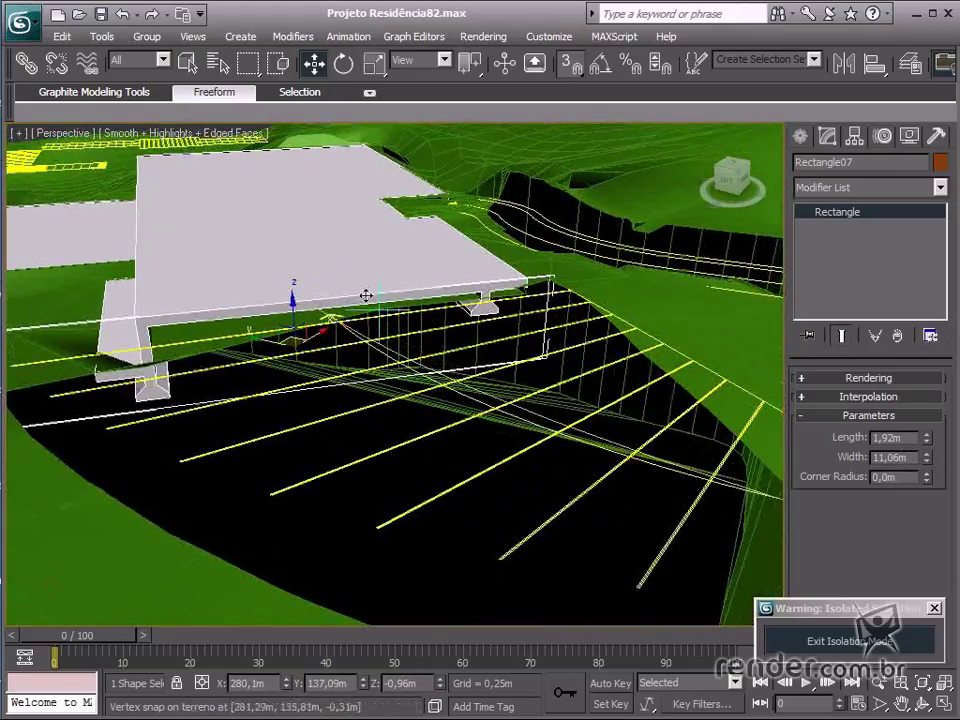
alt+middle_drag(665, 481, 677, 519)
middle_drag(584, 527, 553, 449)
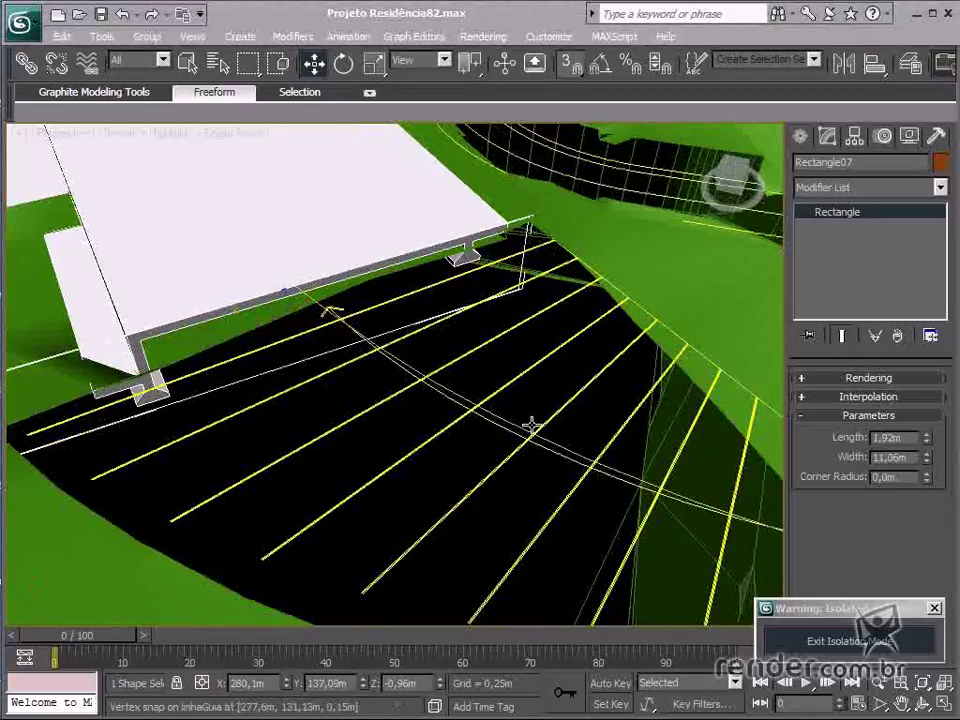
middle_drag(449, 447, 470, 424)
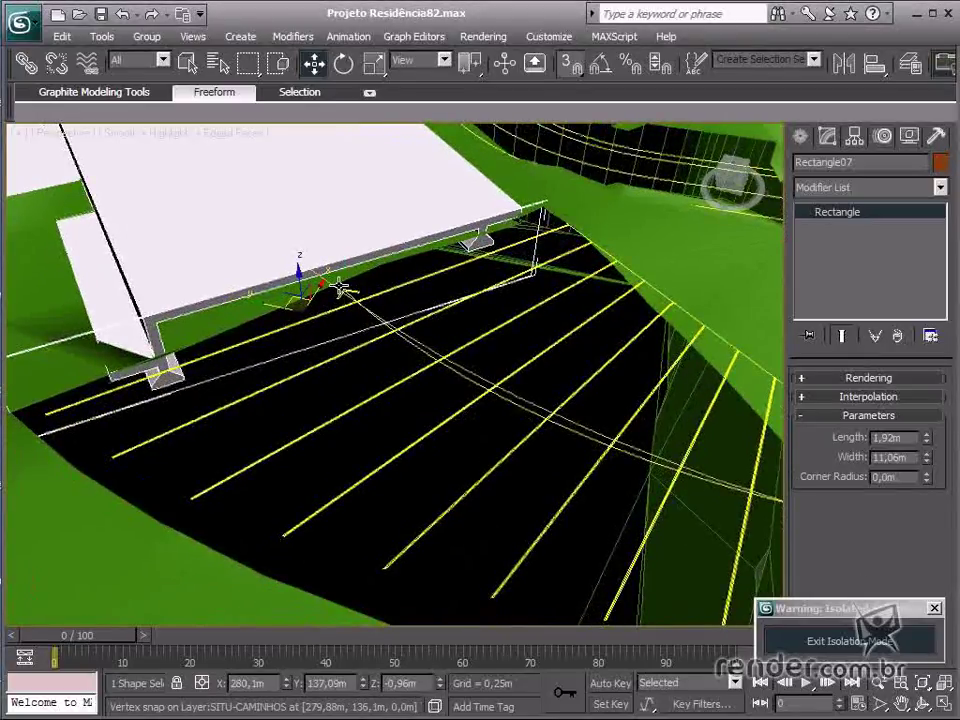
alt+middle_drag(747, 511, 643, 506)
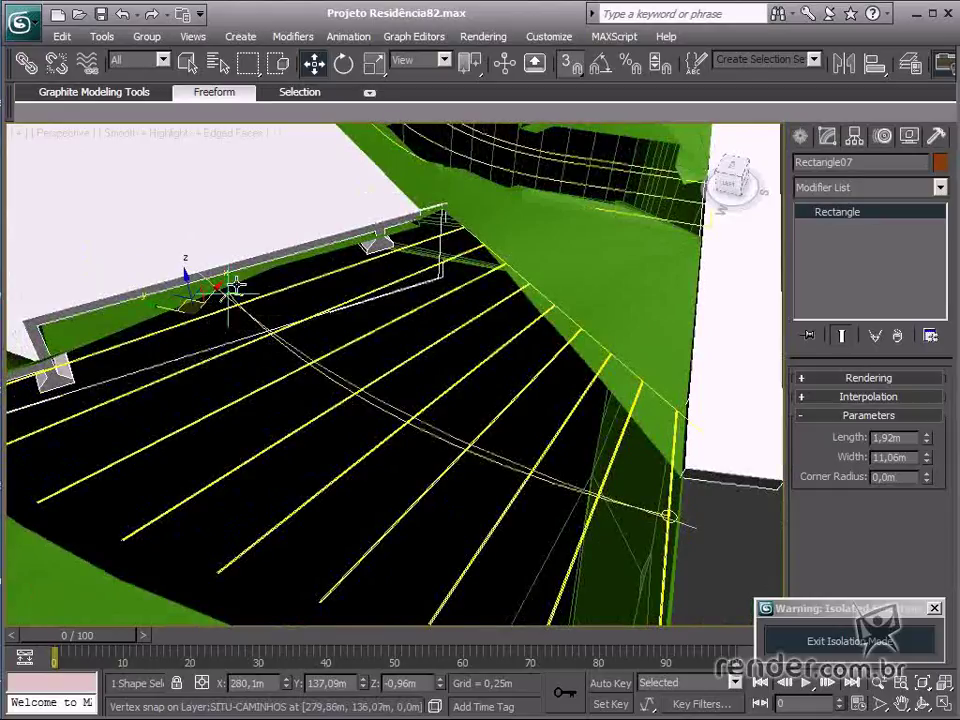
middle_drag(315, 407, 396, 427)
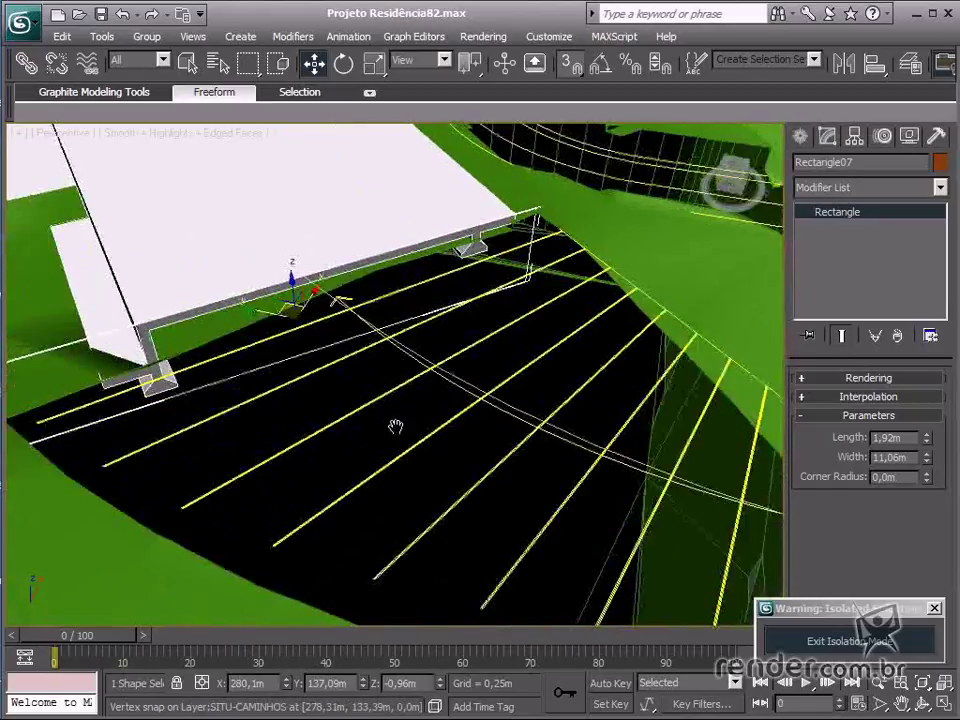
Step: Lower the street-end vertex of the driveway guide line linhaGuia to a Z of about -0.91 m, toward the level of the white street strips
click(187, 63)
click(323, 292)
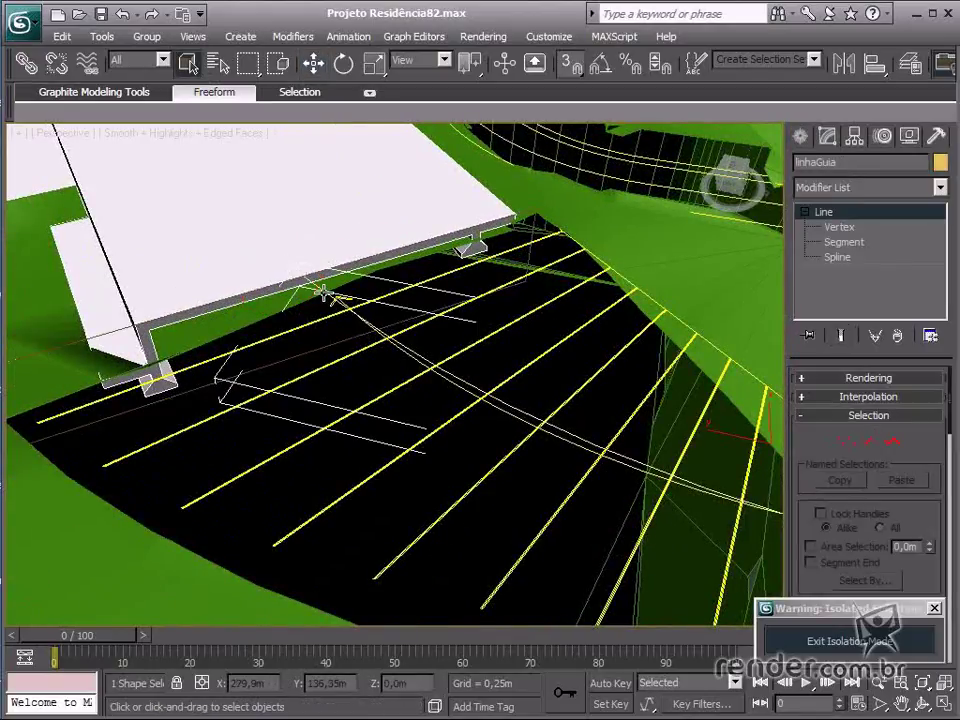
alt+middle_drag(544, 388, 437, 326)
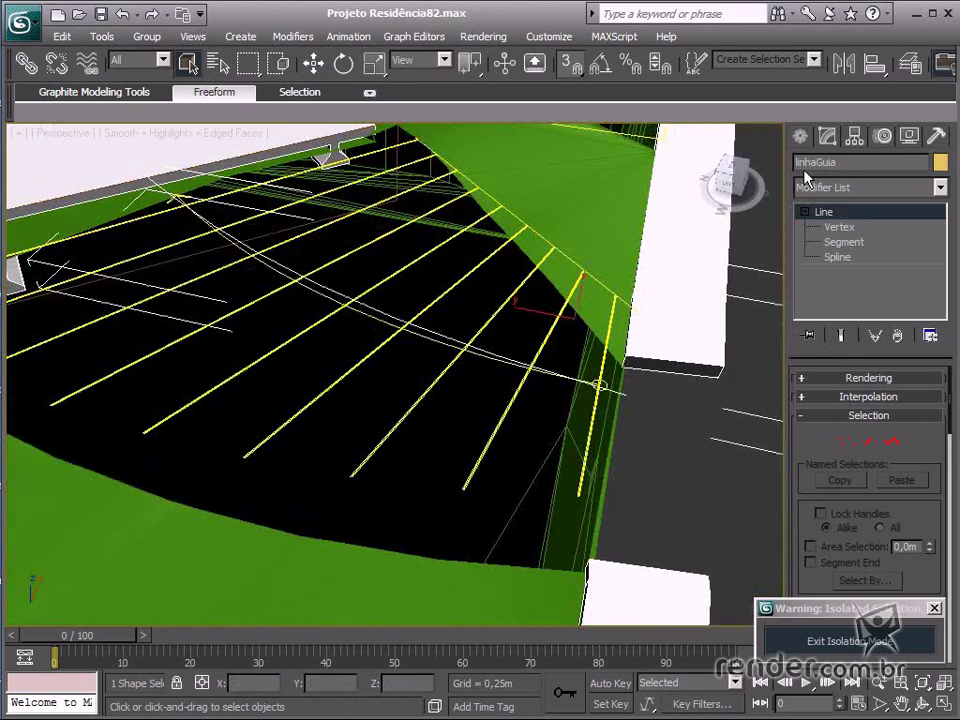
alt+middle_drag(606, 365, 594, 294)
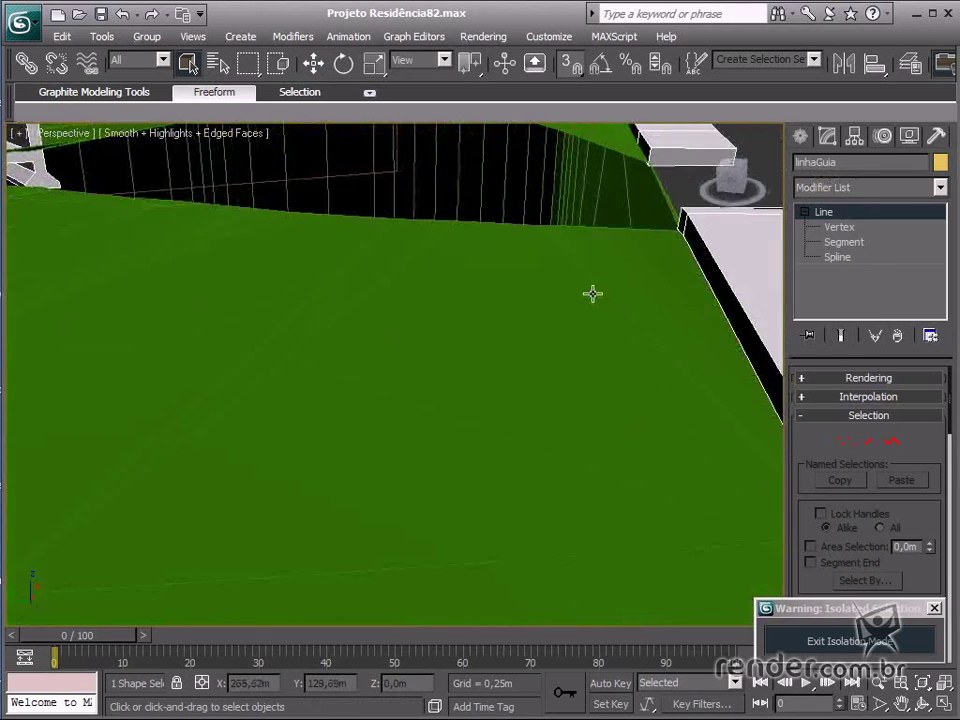
middle_drag(576, 179, 567, 324)
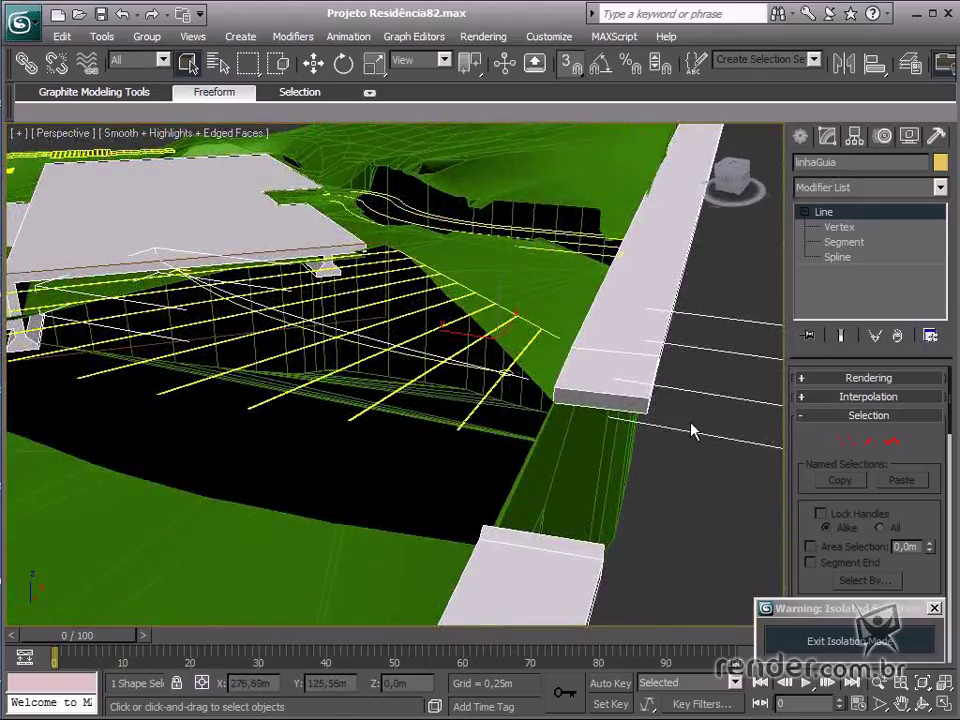
click(857, 445)
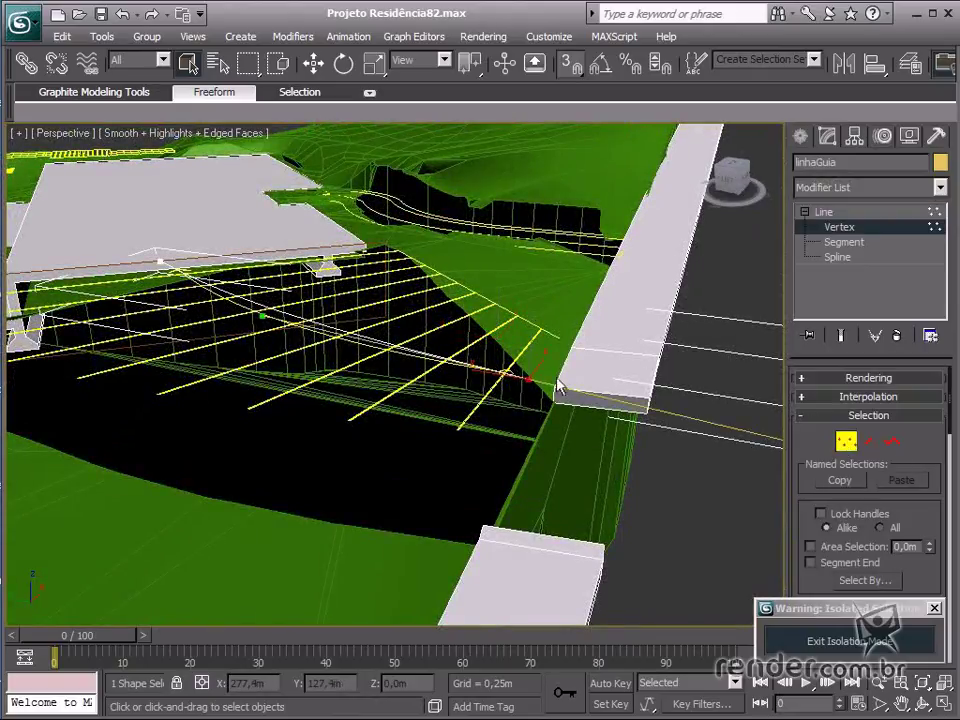
click(312, 64)
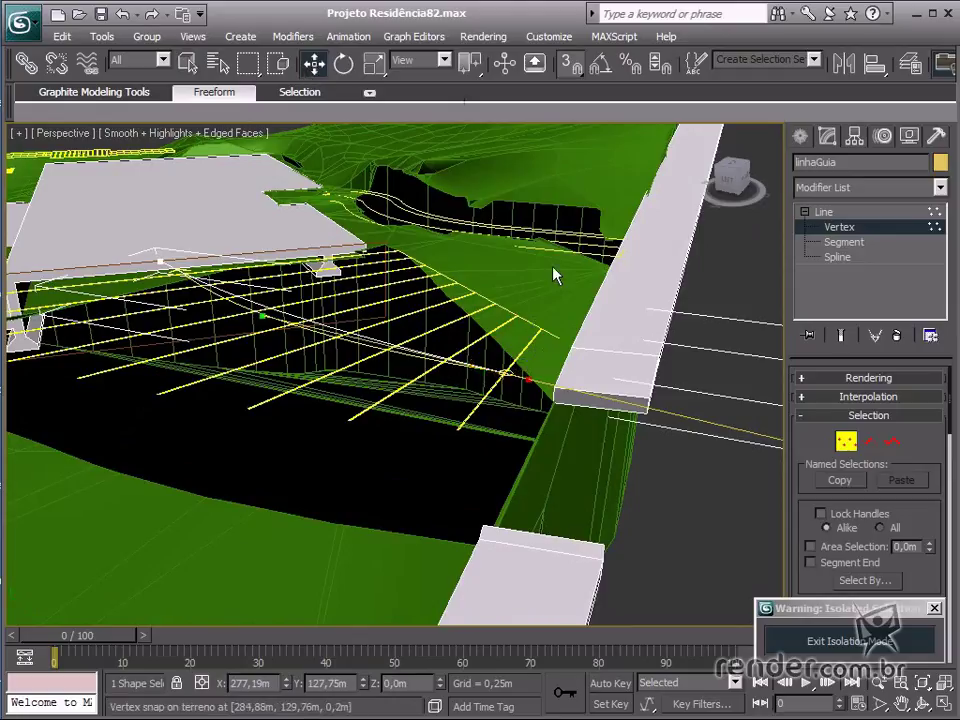
click(527, 373)
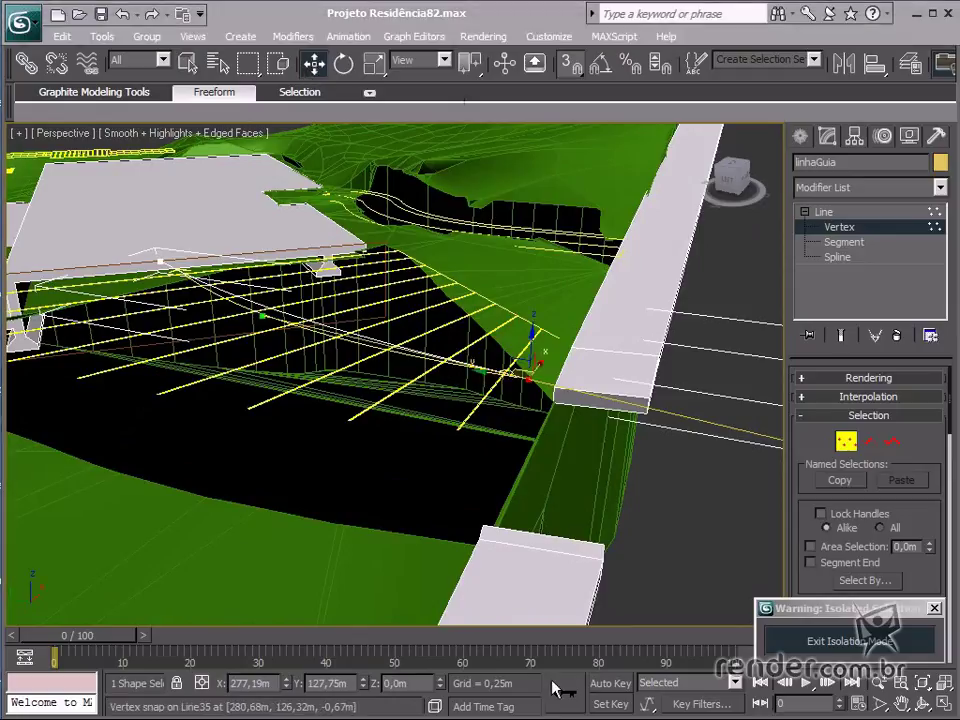
drag(440, 688, 440, 688)
alt+middle_drag(523, 557, 489, 527)
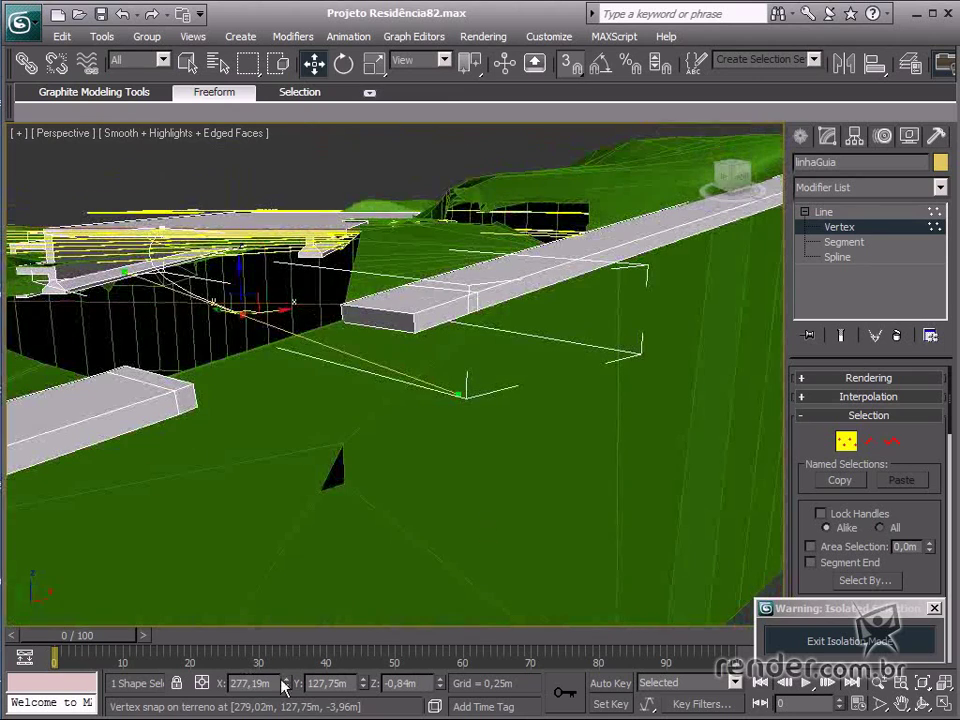
drag(440, 684, 440, 688)
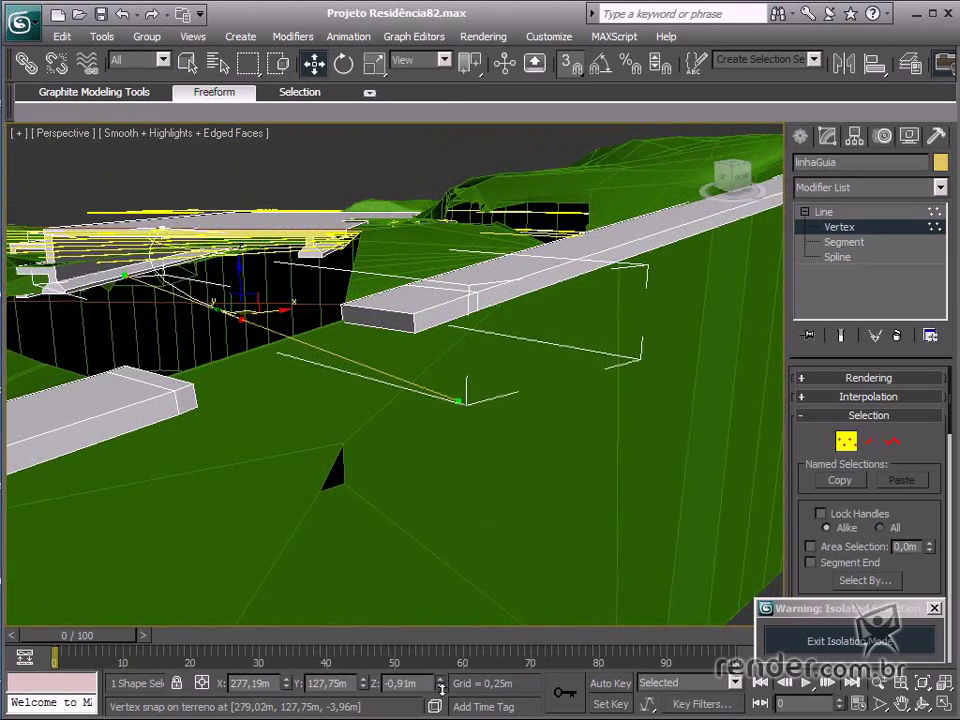
Step: Lower the guide line's street-end vertex further to a Z of -1.05 m and leave vertex editing
alt+middle_drag(334, 510, 394, 528)
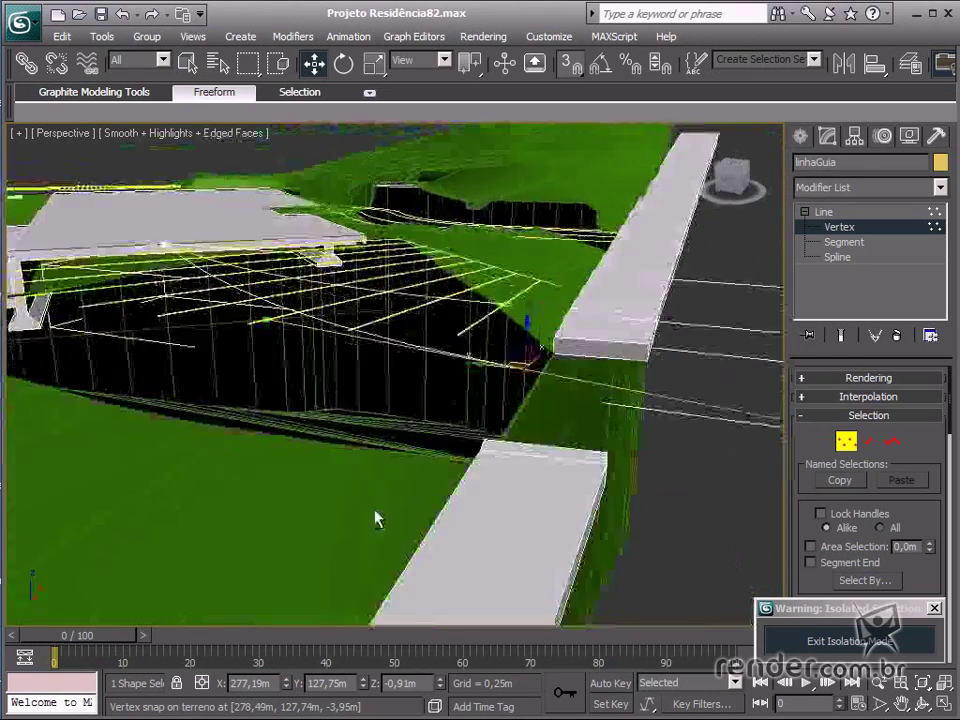
alt+middle_drag(375, 510, 356, 490)
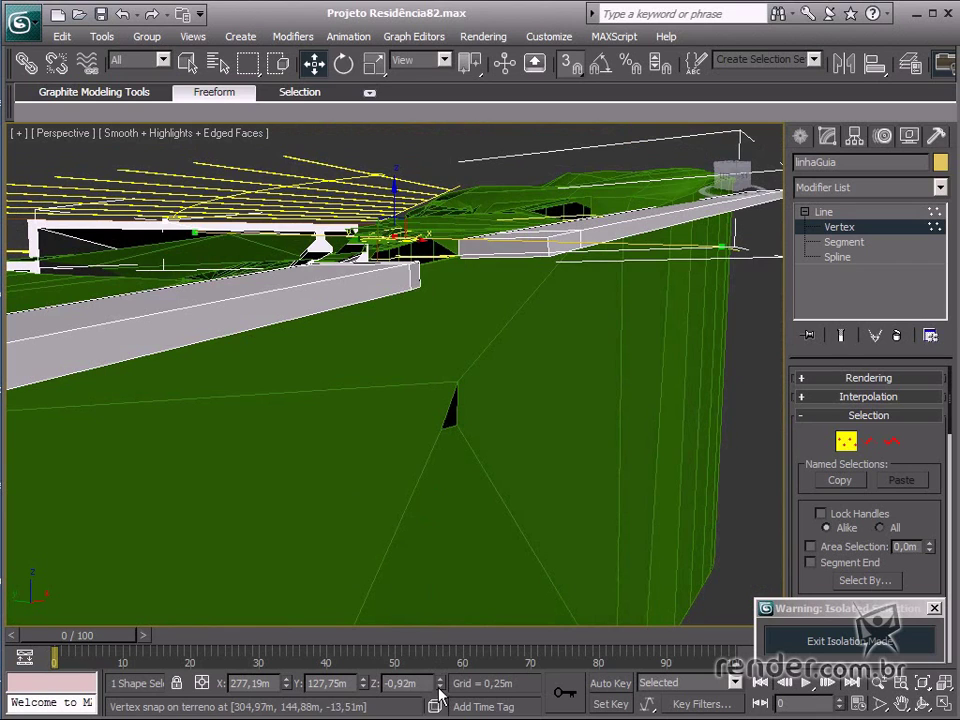
drag(440, 690, 436, 704)
alt+middle_drag(446, 432, 573, 493)
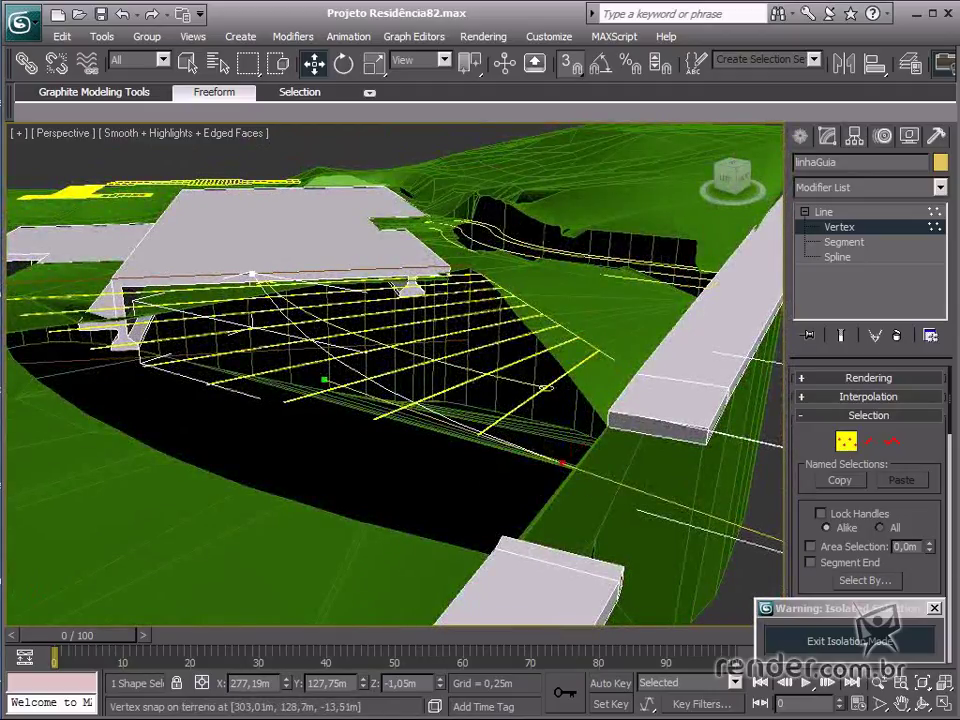
middle_drag(450, 482, 443, 470)
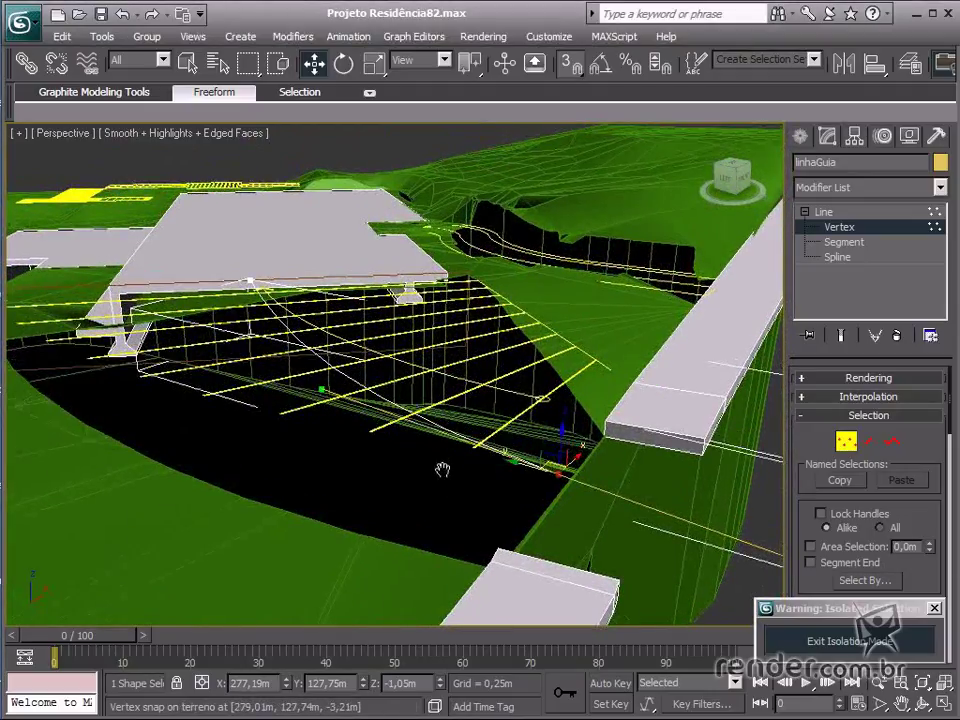
scroll(490, 485, up, 2)
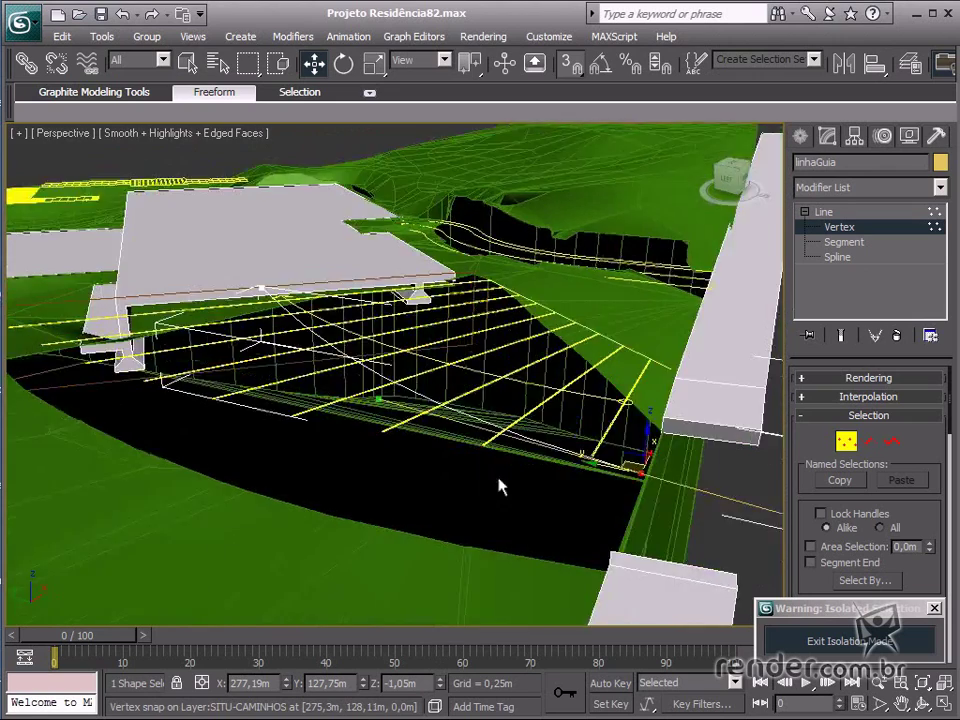
mouse_move(499, 486)
alt+middle_down()
mouse_move(527, 499)
mouse_move(495, 497)
alt+middle_up()
middle_drag(354, 492, 366, 478)
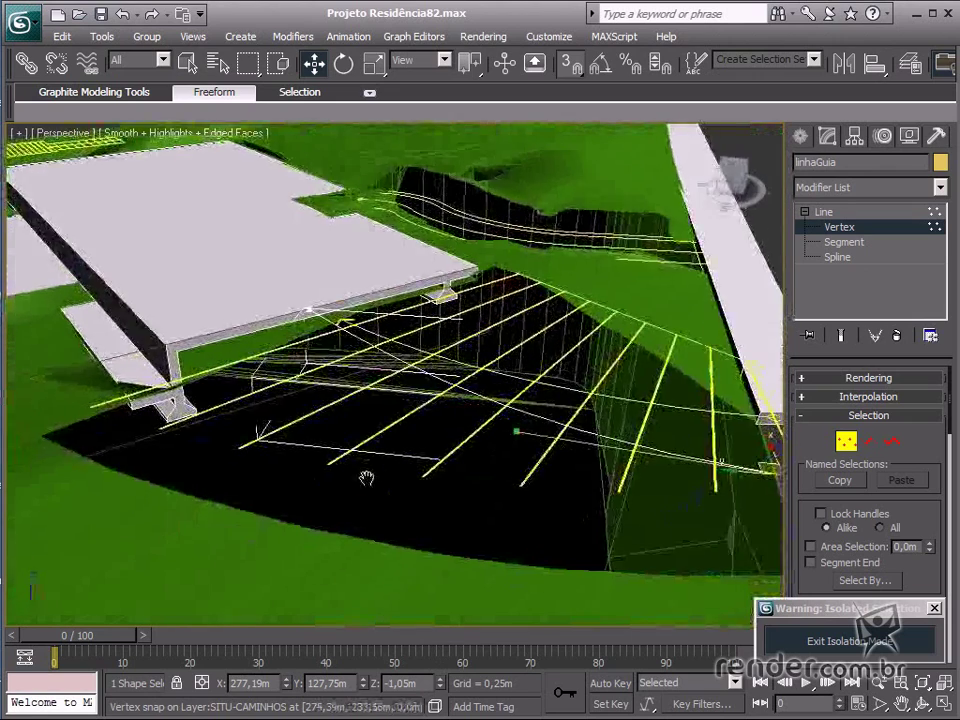
scroll(366, 478, down, 2)
click(846, 442)
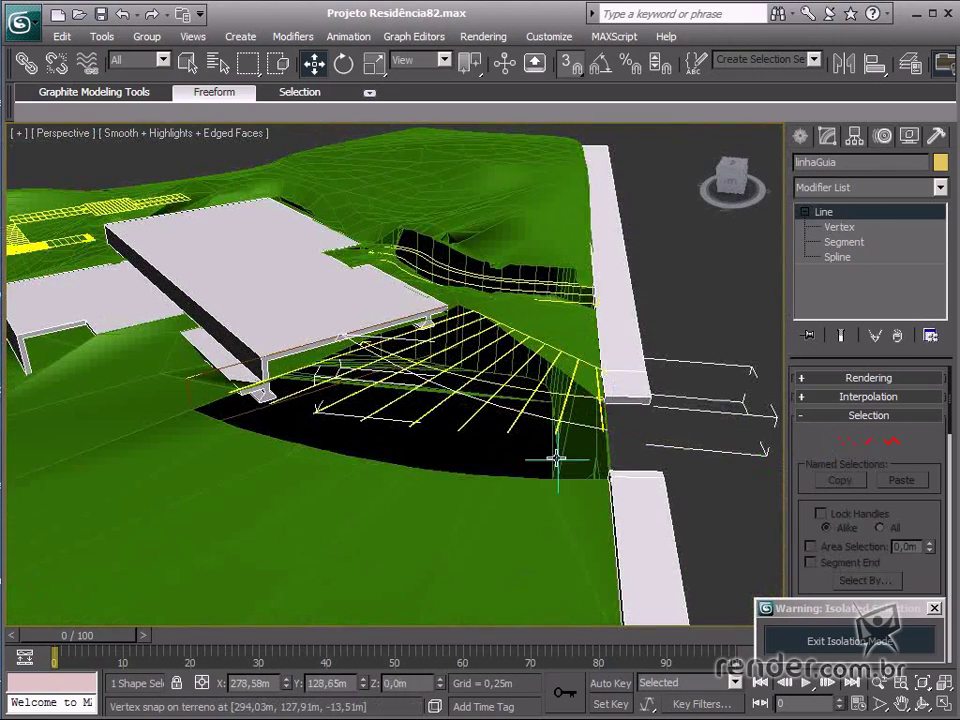
Step: Convert the rectangle in front of the garage slab to an Editable Poly
alt+middle_drag(555, 456, 545, 480)
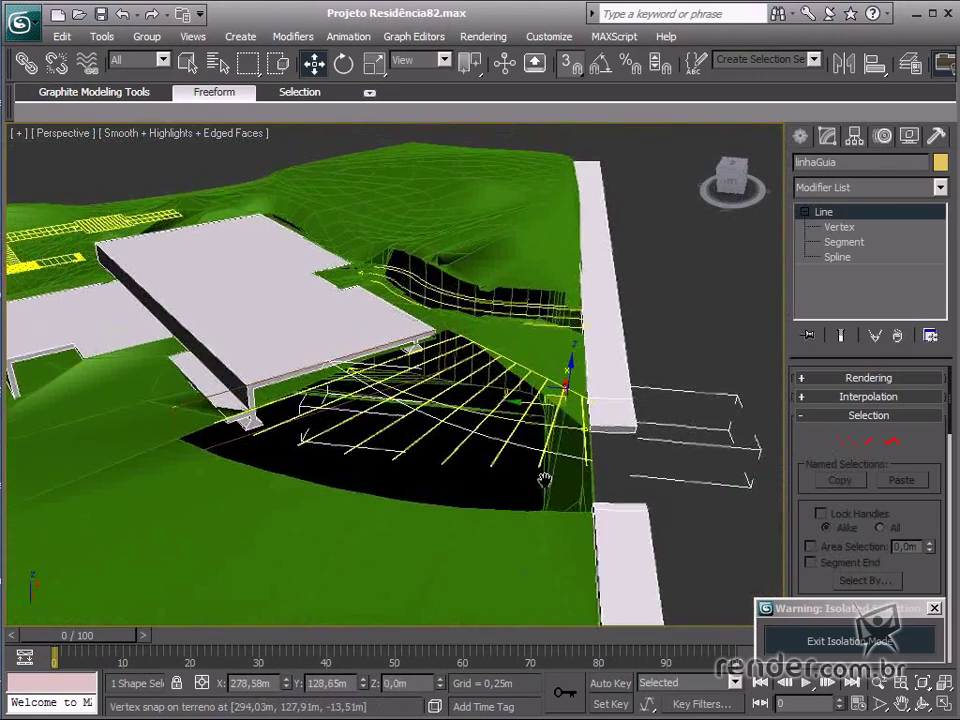
click(190, 404)
right_click(359, 395)
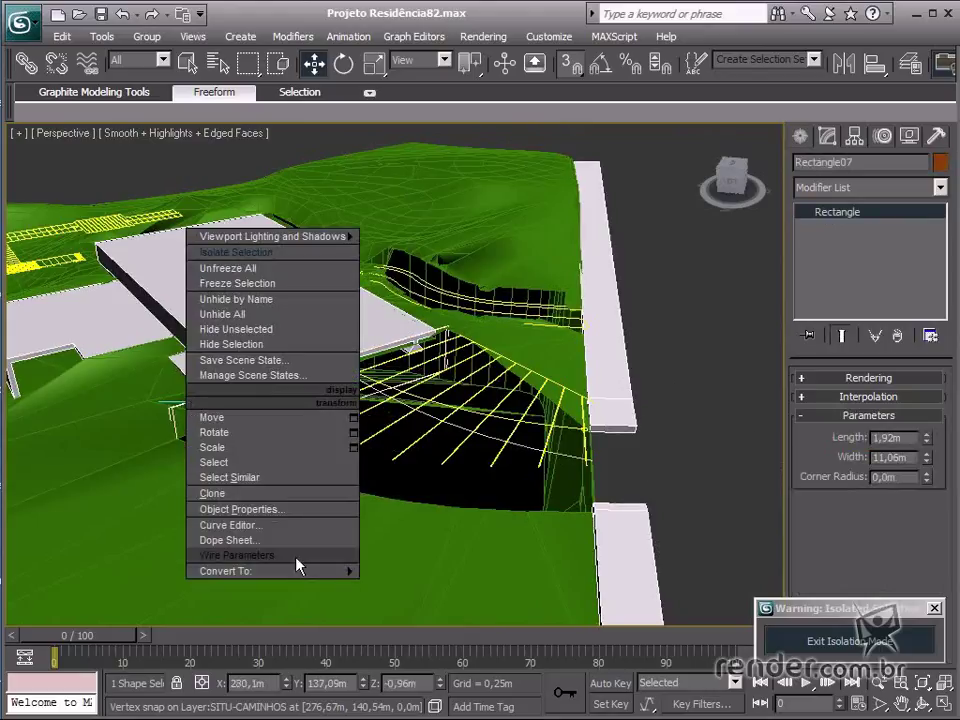
mouse_move(330, 571)
click(406, 601)
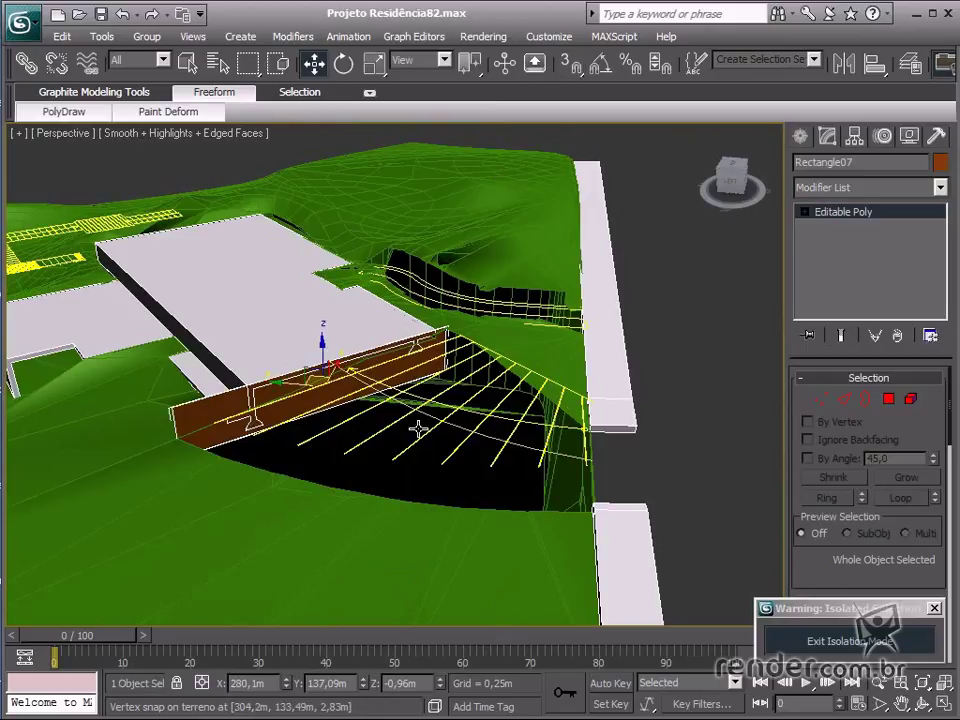
middle_drag(418, 428, 422, 442)
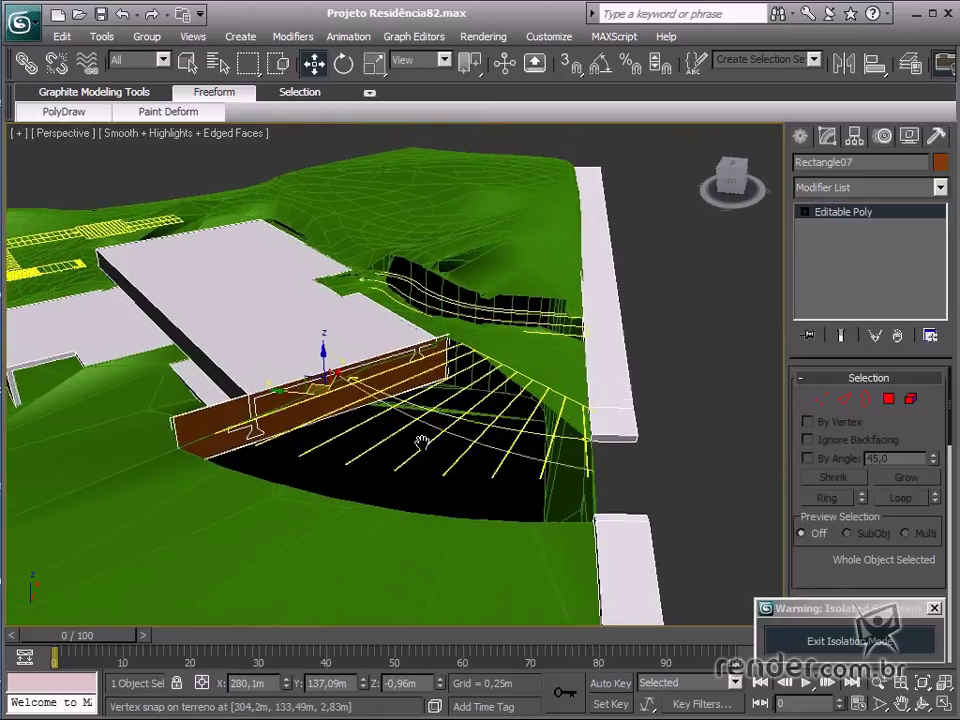
Step: Extrude the rectangle's polygon in front of the garage slab along the guide line linhaGuia with Extrude Along Spline
click(888, 401)
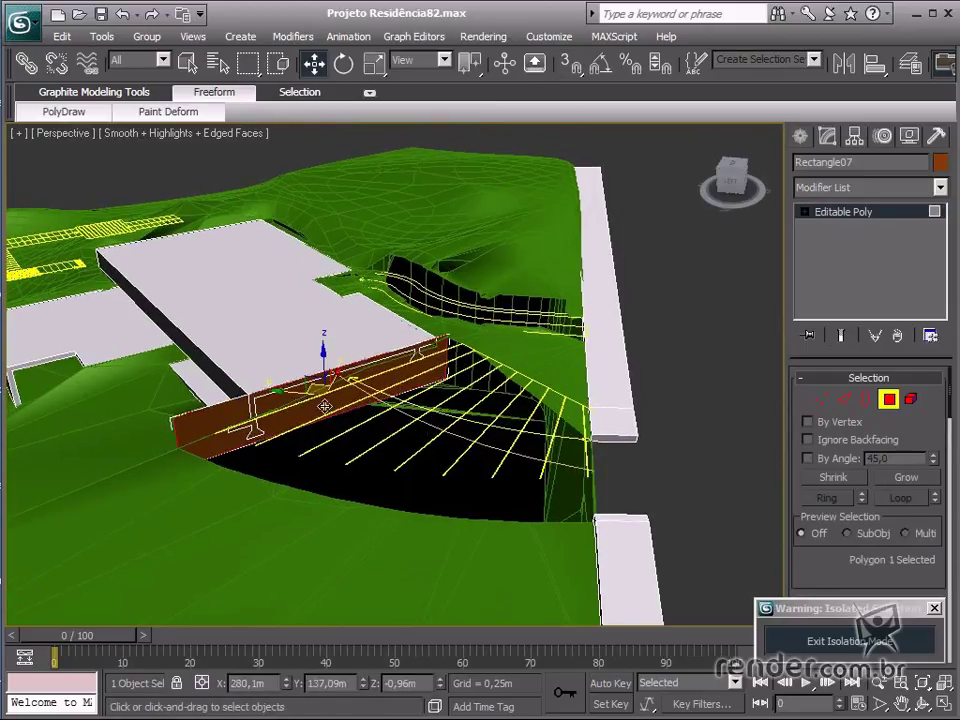
middle_drag(325, 405, 324, 402)
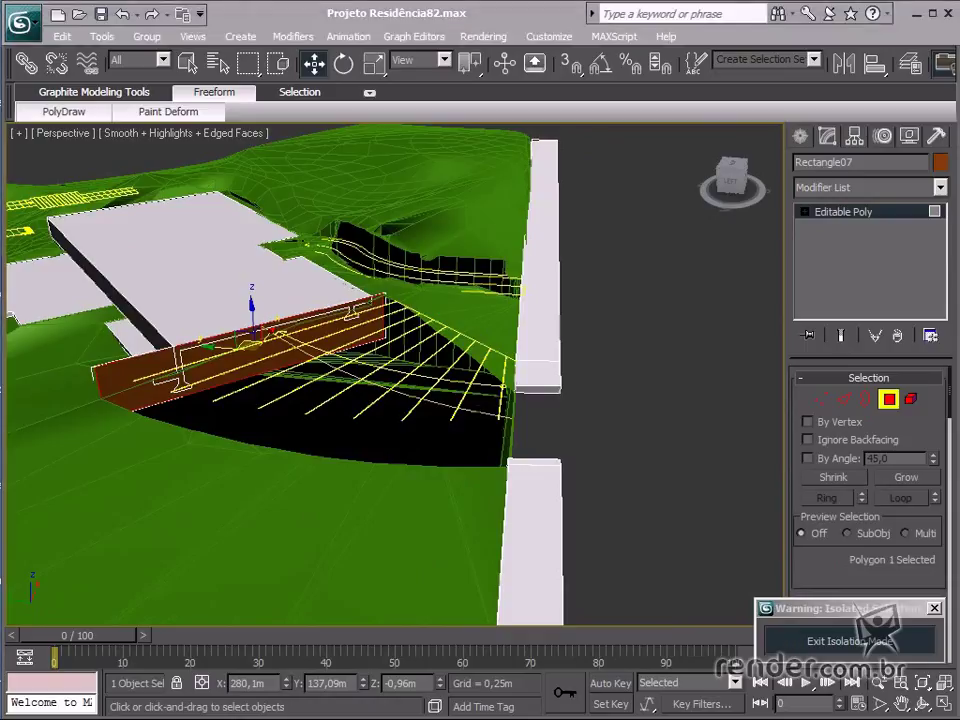
scroll(891, 568, down, 5)
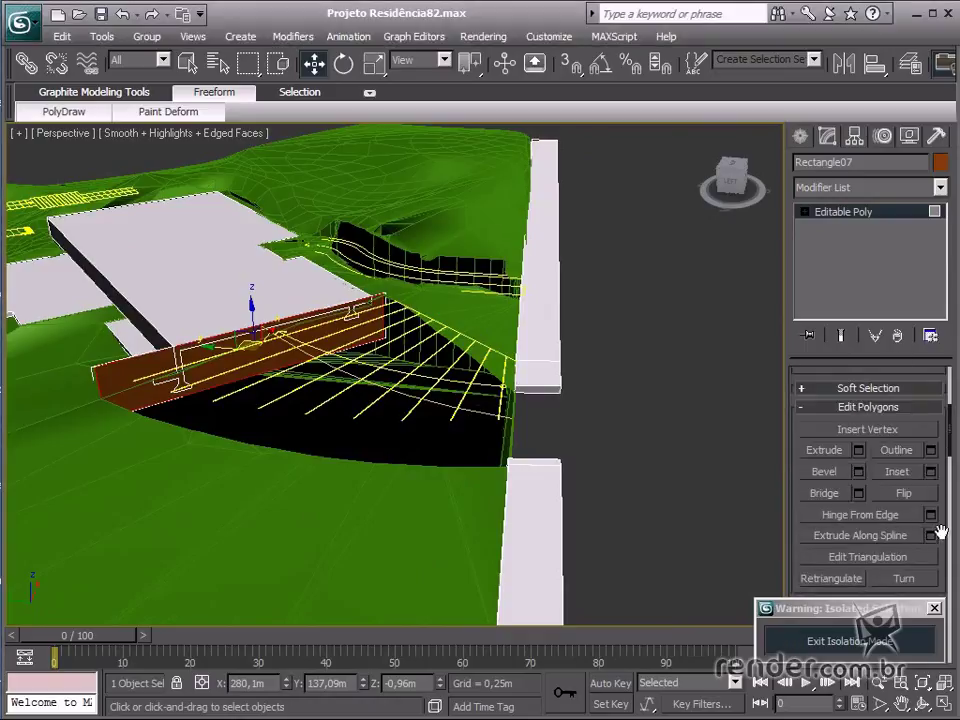
click(930, 537)
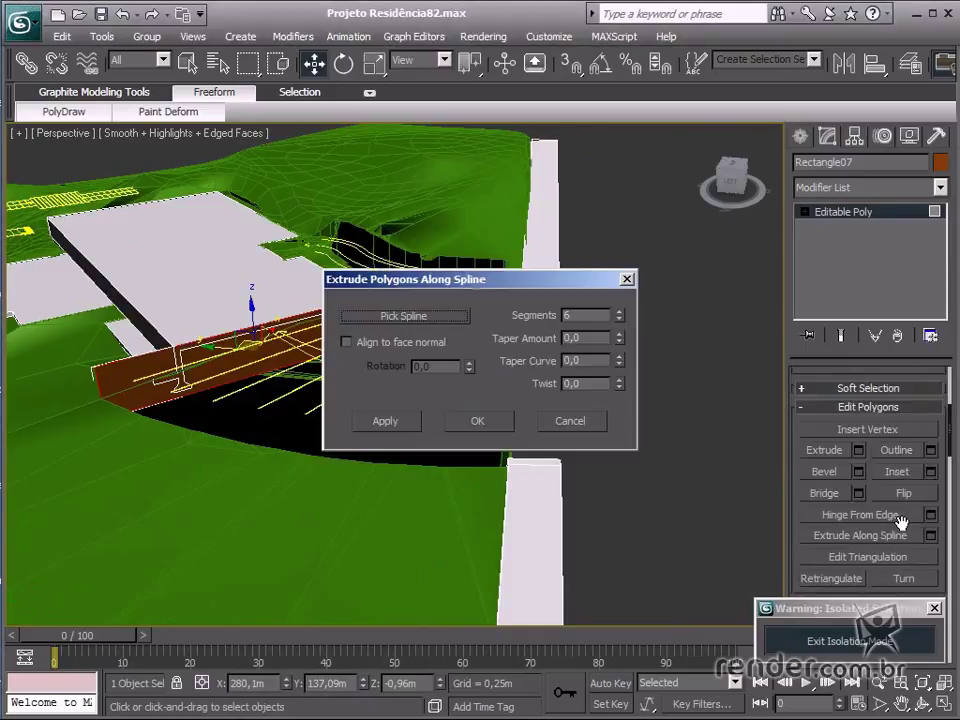
drag(480, 287, 596, 209)
middle_drag(543, 446, 508, 473)
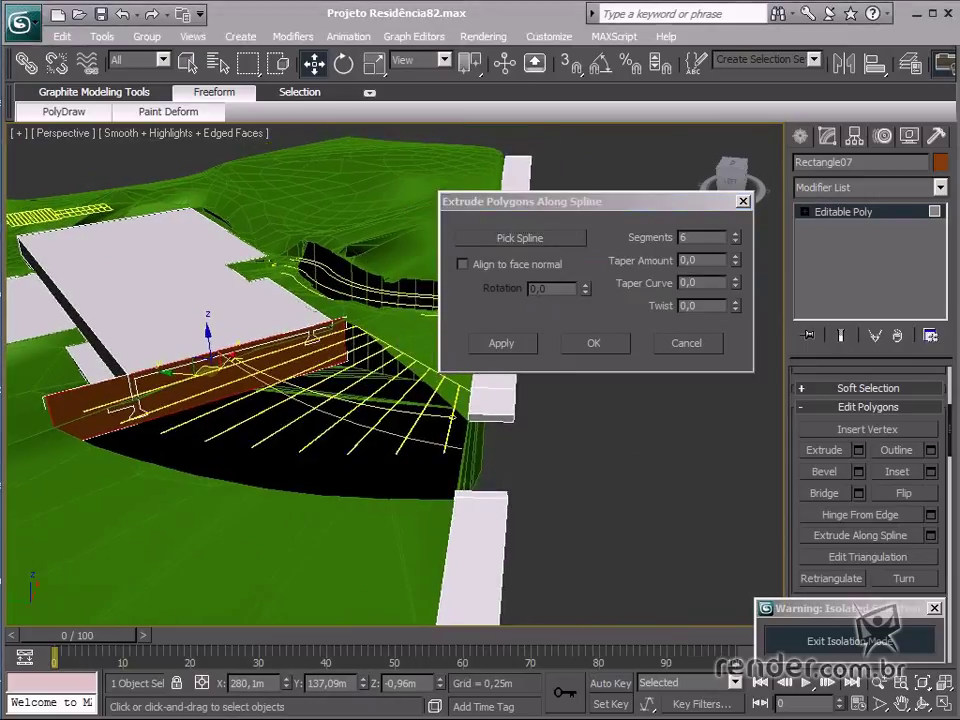
alt+middle_drag(664, 461, 613, 471)
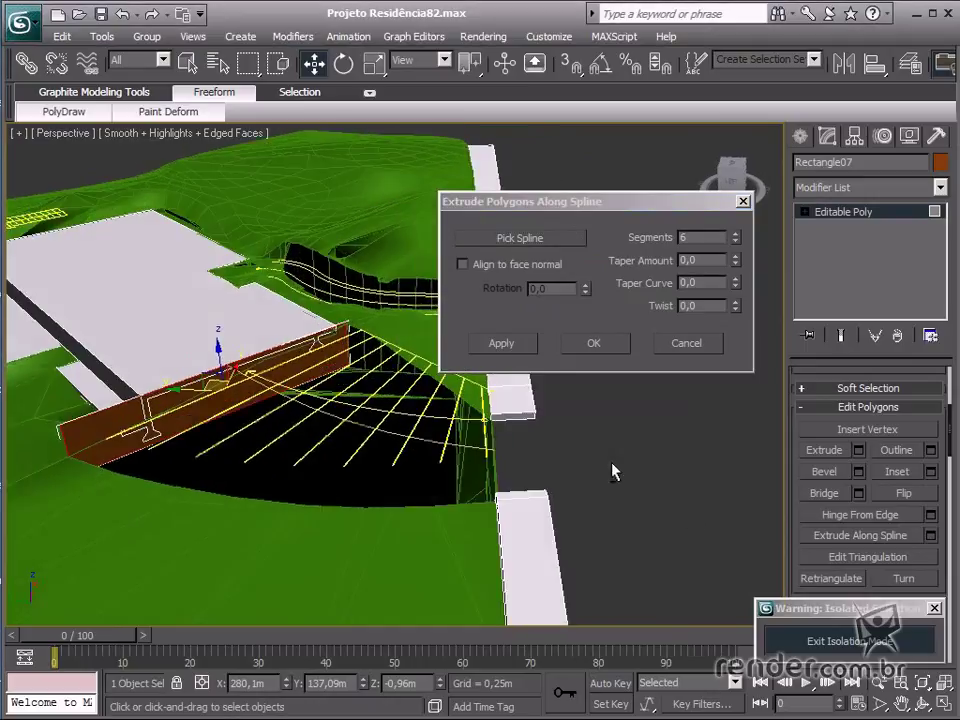
click(543, 243)
click(427, 441)
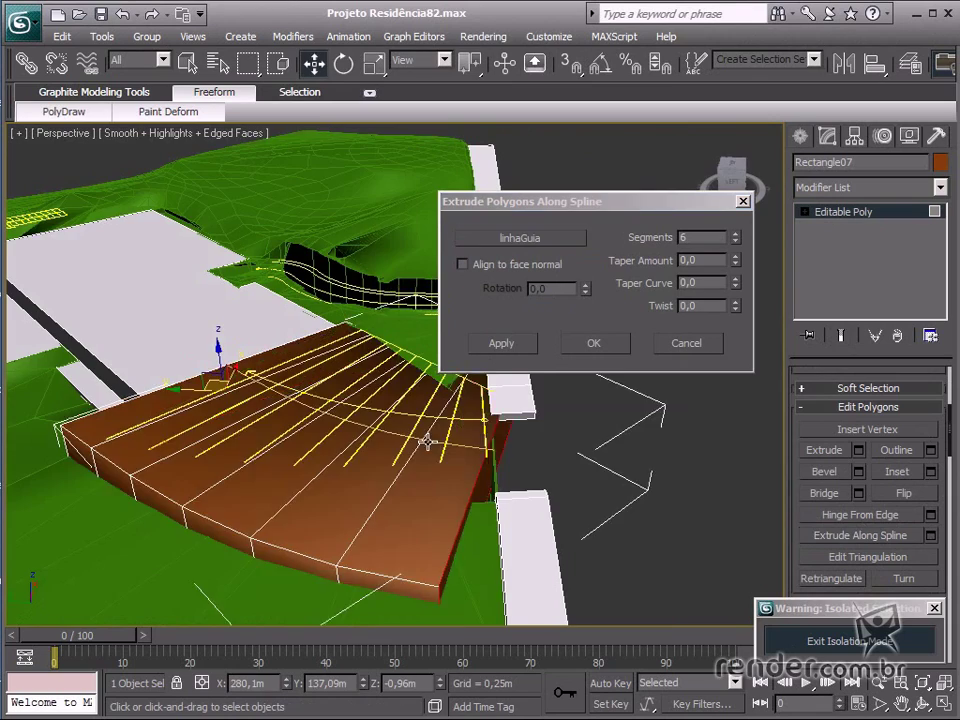
Step: Set the spline extrusion to 3 segments and a taper amount of -0.63, narrowing its end toward the opening between the street strips
alt+middle_drag(460, 467, 272, 404)
alt+middle_drag(447, 502, 478, 503)
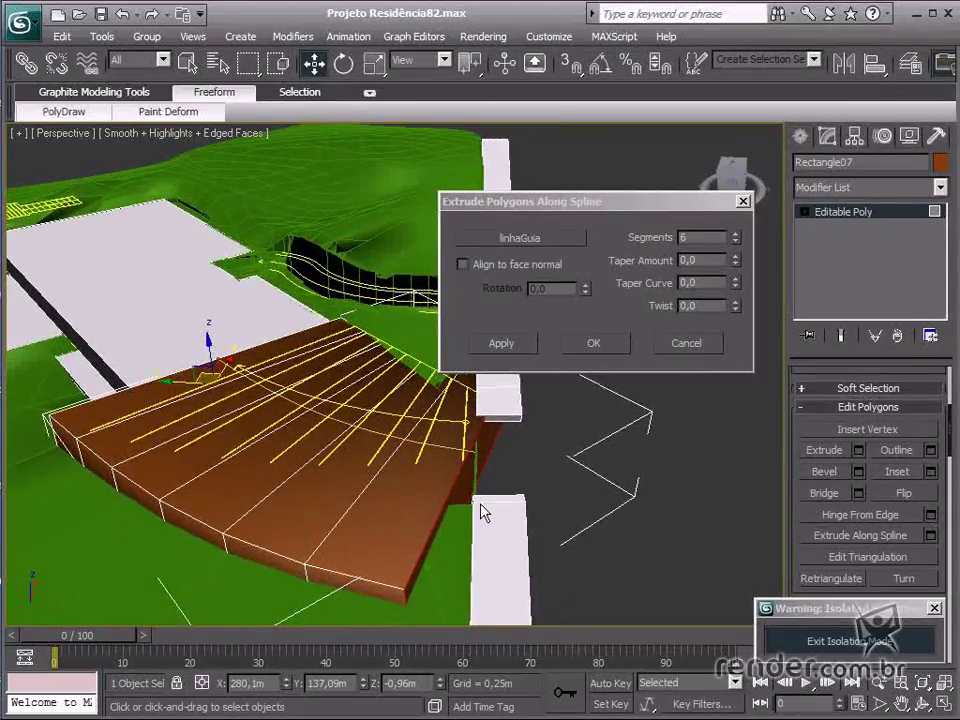
alt+middle_drag(484, 508, 432, 518)
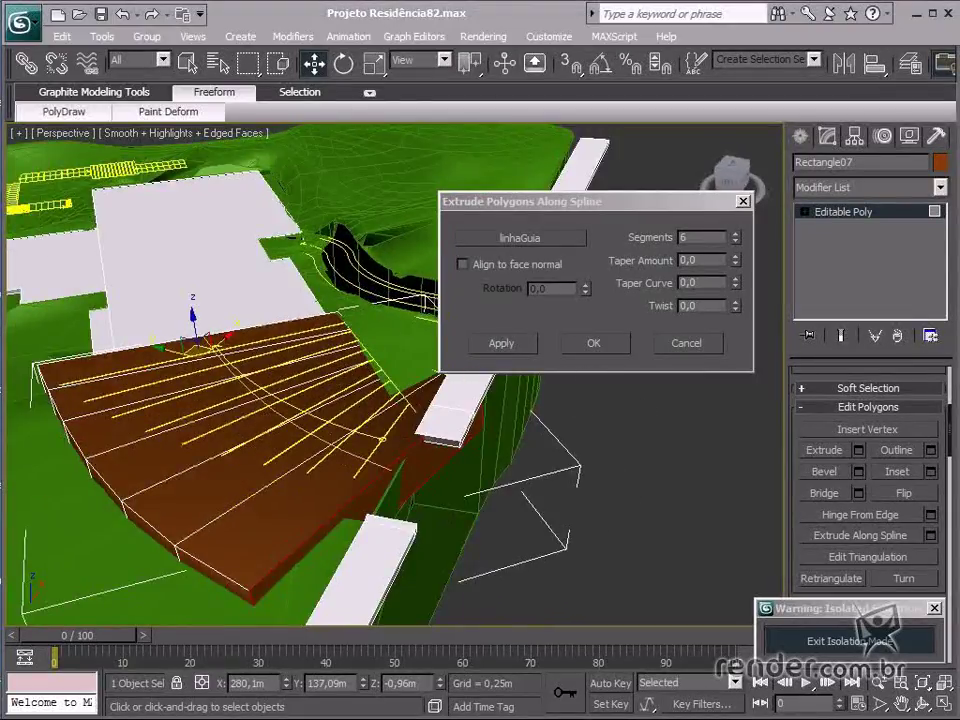
alt+middle_drag(515, 513, 497, 508)
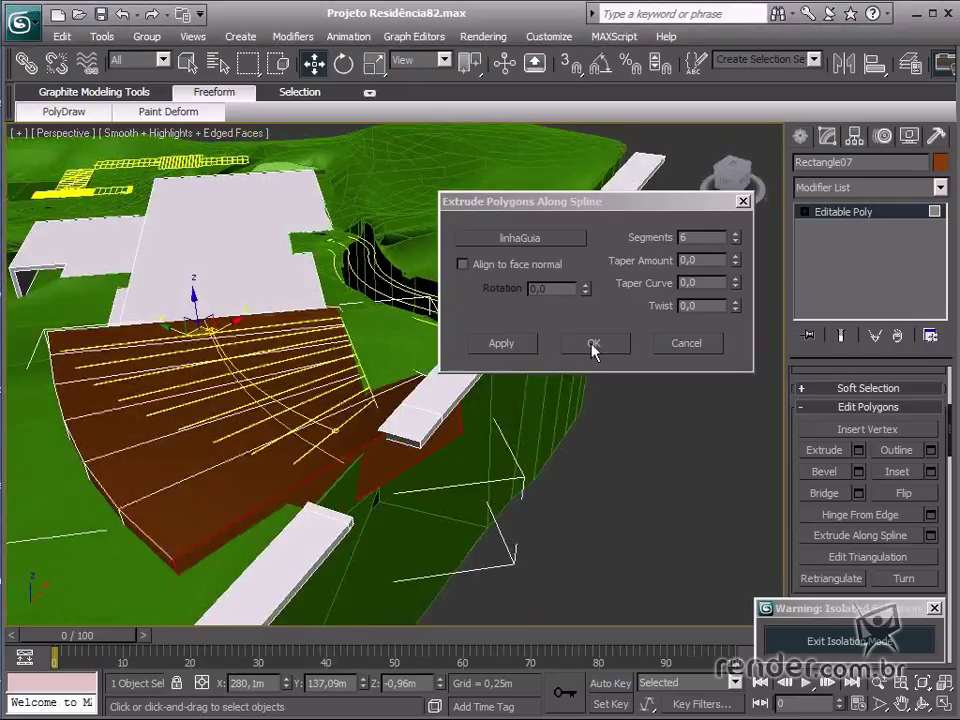
click(736, 242)
click(736, 242)
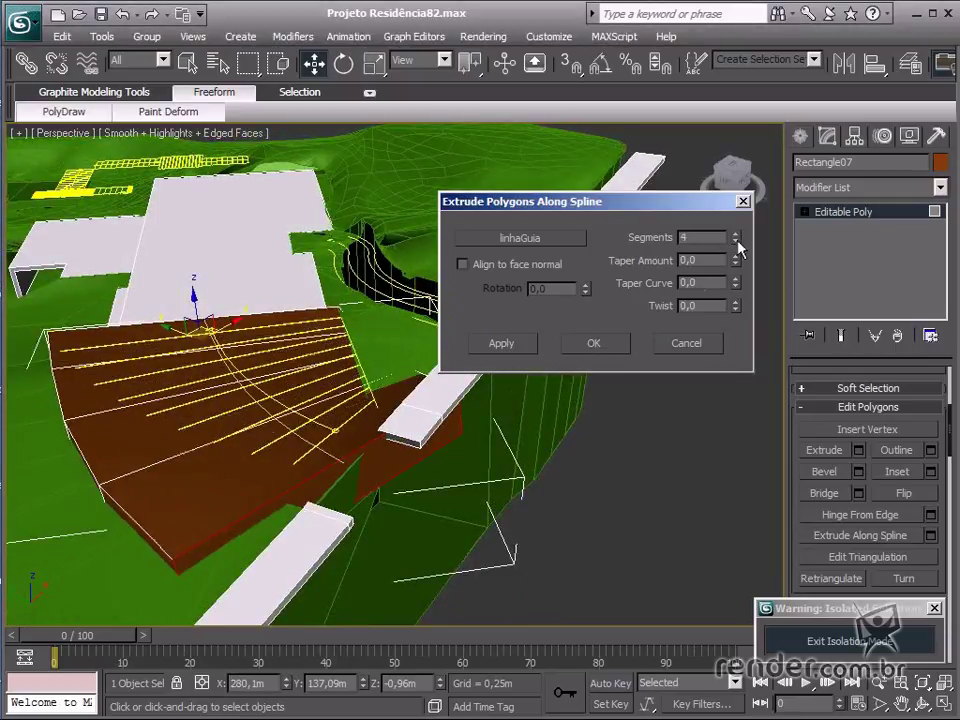
drag(736, 262, 632, 370)
alt+middle_drag(620, 395, 450, 459)
scroll(133, 469, up, 2)
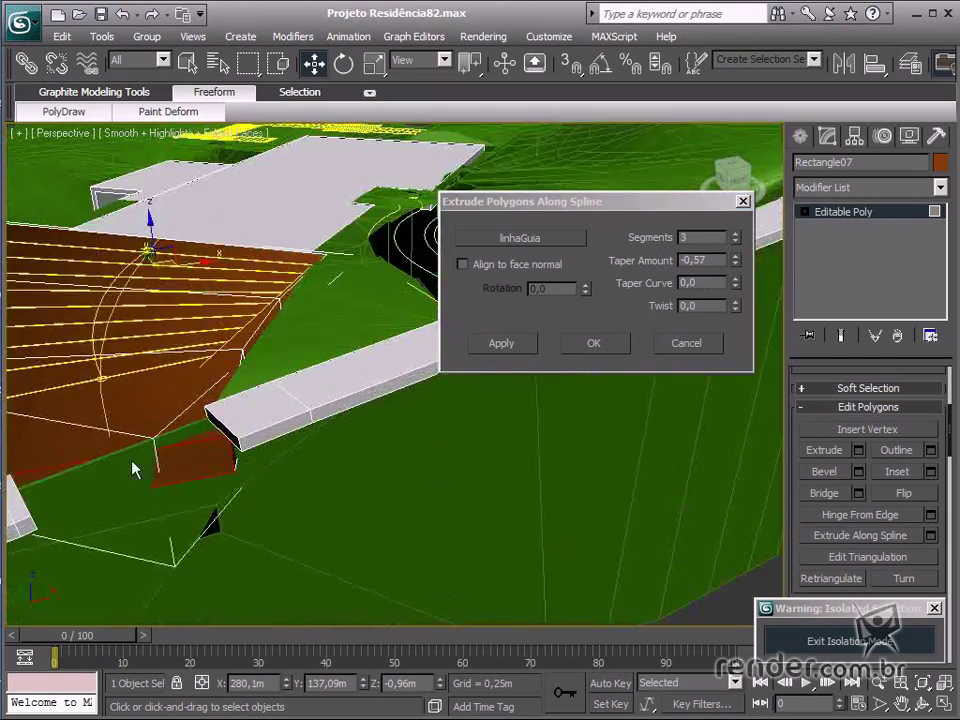
middle_drag(133, 469, 252, 459)
drag(735, 263, 735, 275)
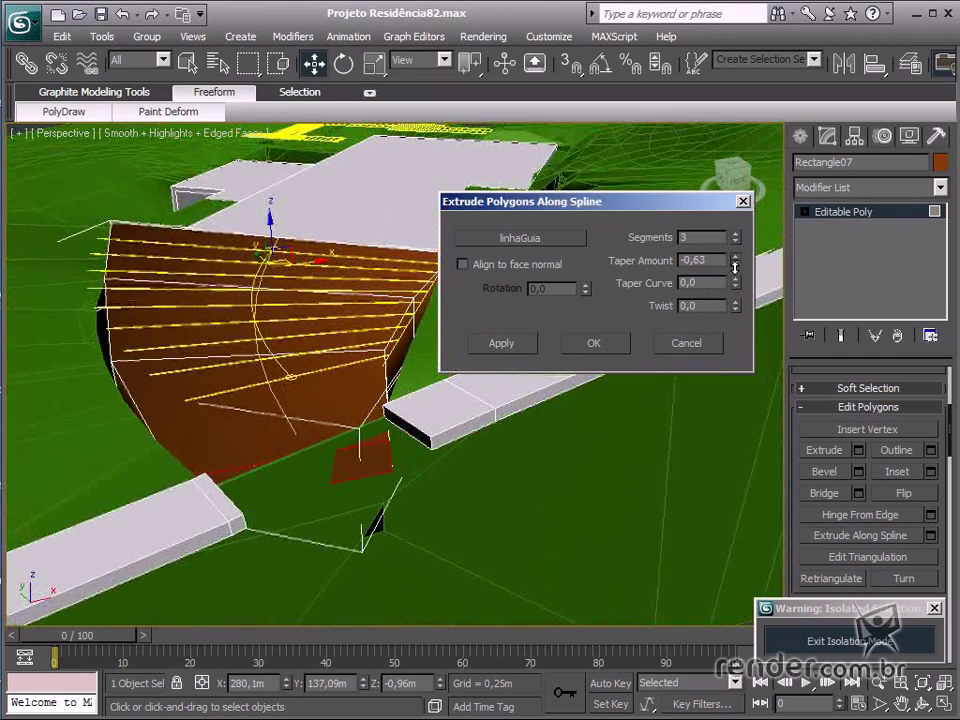
Step: Compare the extrusion's outline with the guide lines in wireframe and set its taper curve to 0.55
alt+middle_drag(495, 475, 465, 428)
key(F3)
alt+middle_drag(370, 488, 395, 497)
drag(736, 283, 736, 236)
alt+middle_drag(517, 443, 488, 535)
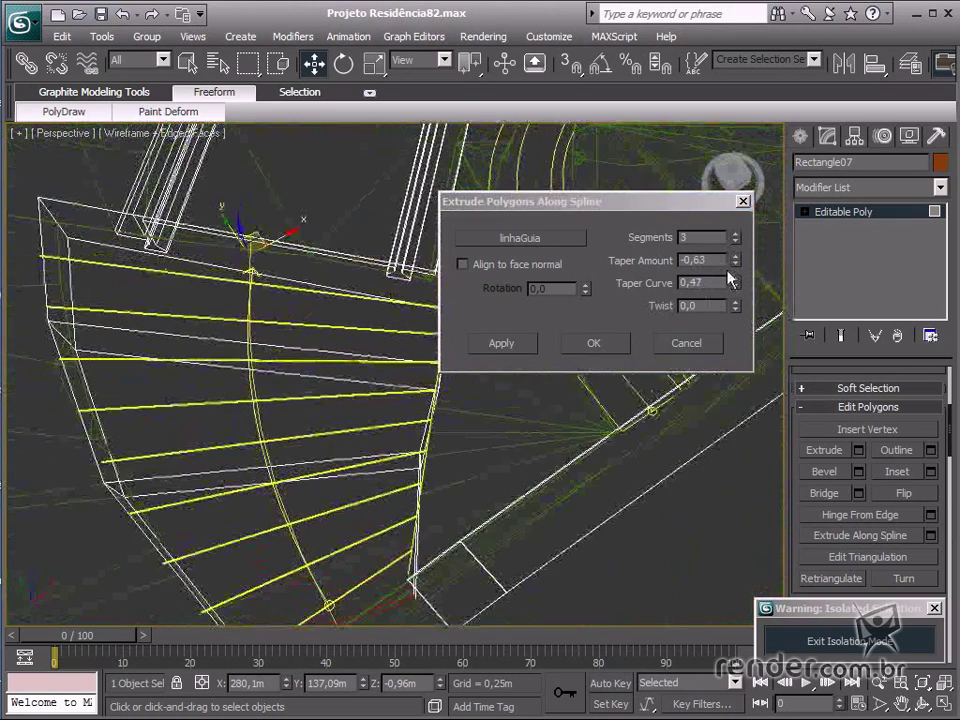
drag(737, 286, 741, 279)
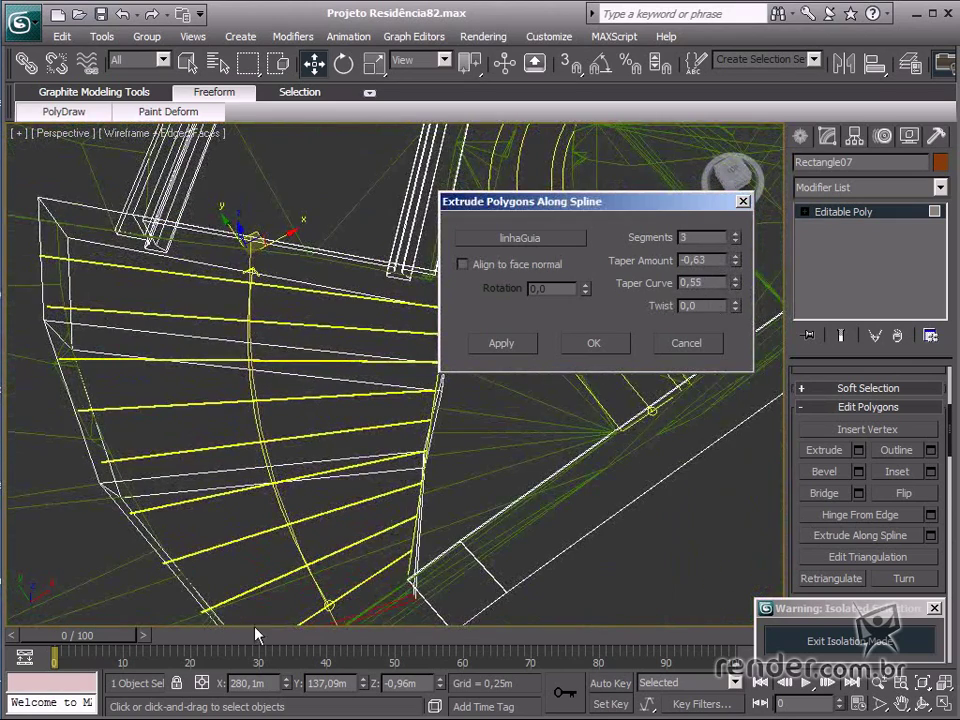
Step: Set the extrusion's twist to 7.5 so that its street end tilts to follow the slope between the white strips
alt+middle_drag(256, 634, 322, 445)
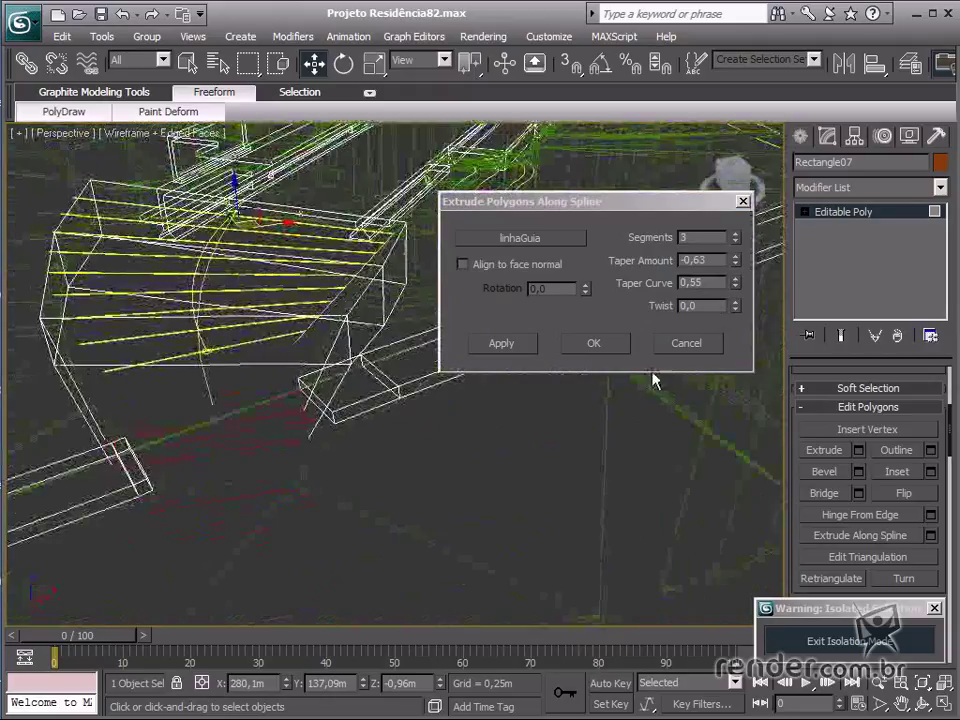
alt+middle_drag(652, 380, 295, 512)
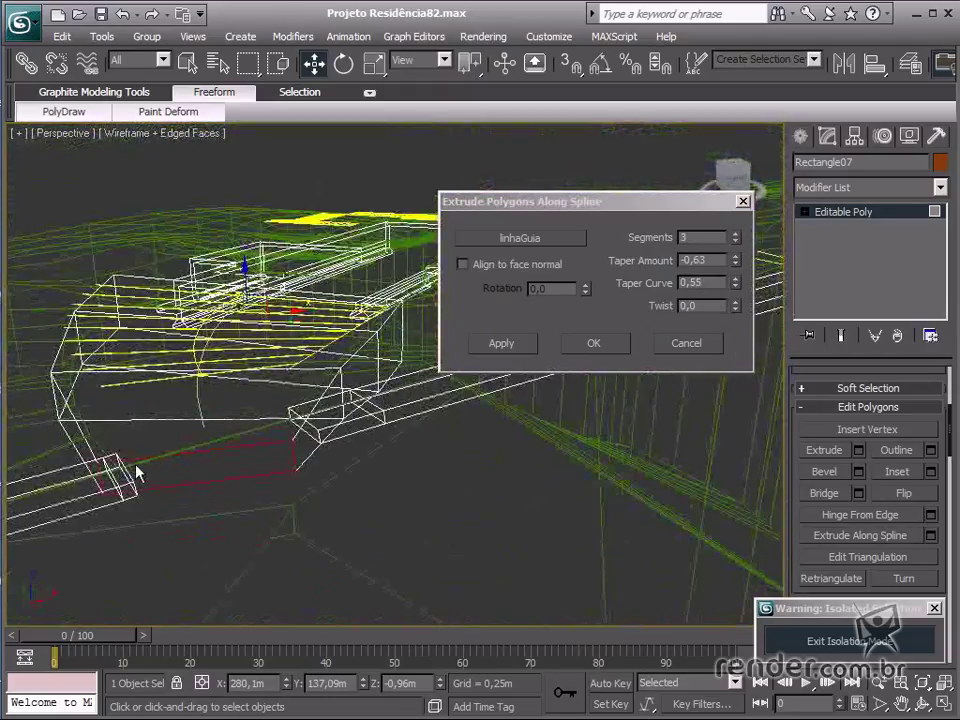
drag(736, 306, 736, 297)
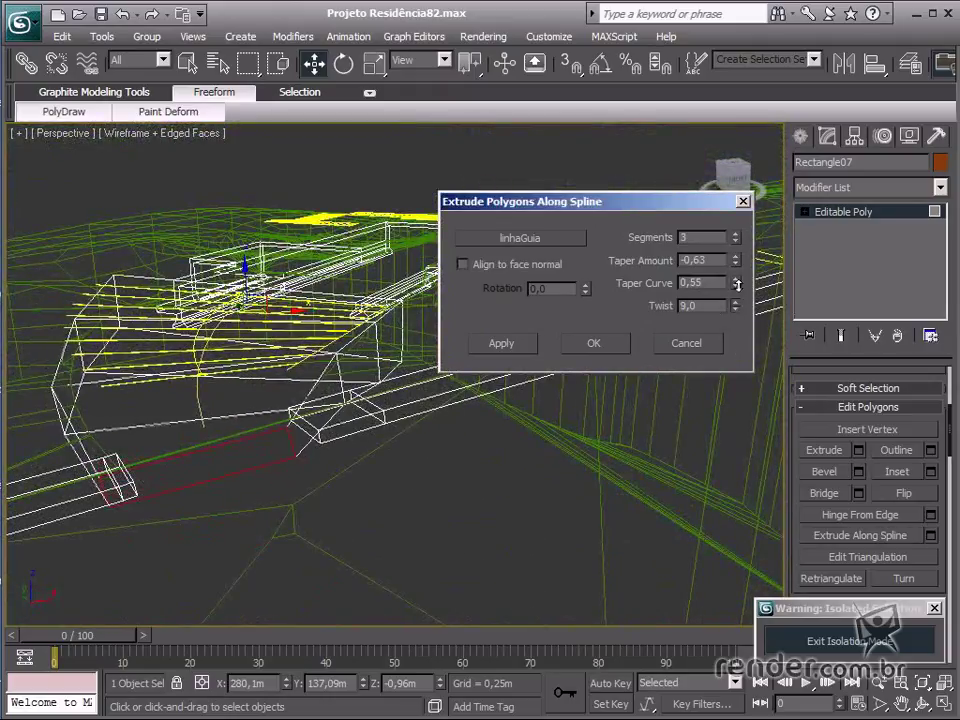
alt+middle_drag(505, 480, 503, 432)
click(733, 310)
click(733, 310)
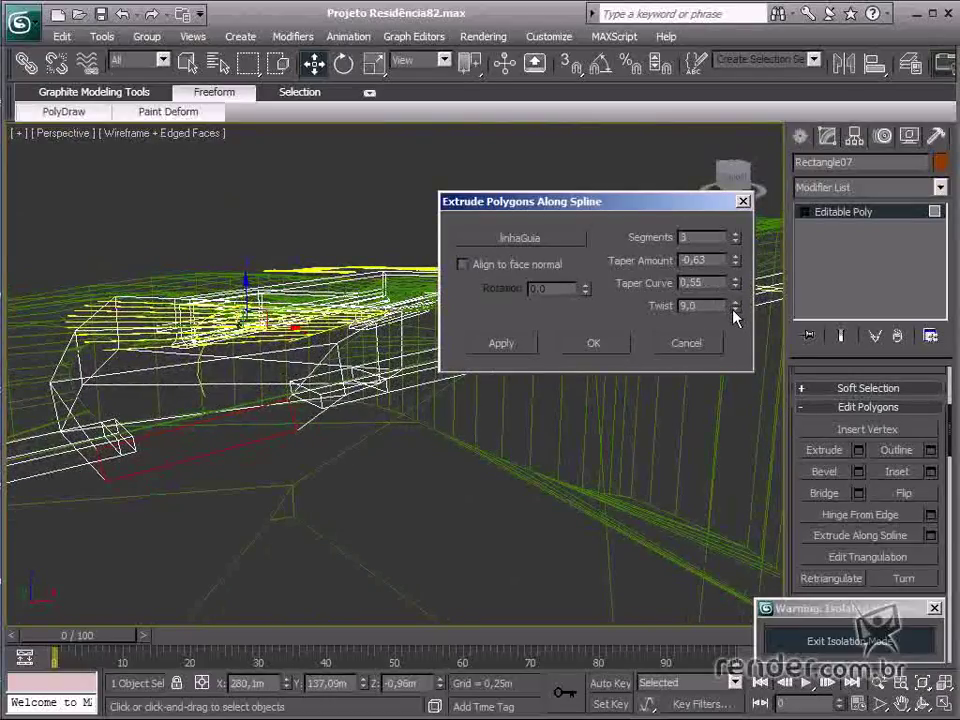
click(733, 310)
click(733, 310)
click(733, 310)
Step: Inspect the extrusion from the street side, accept it and return the view to shaded display
alt+middle_drag(411, 512, 212, 511)
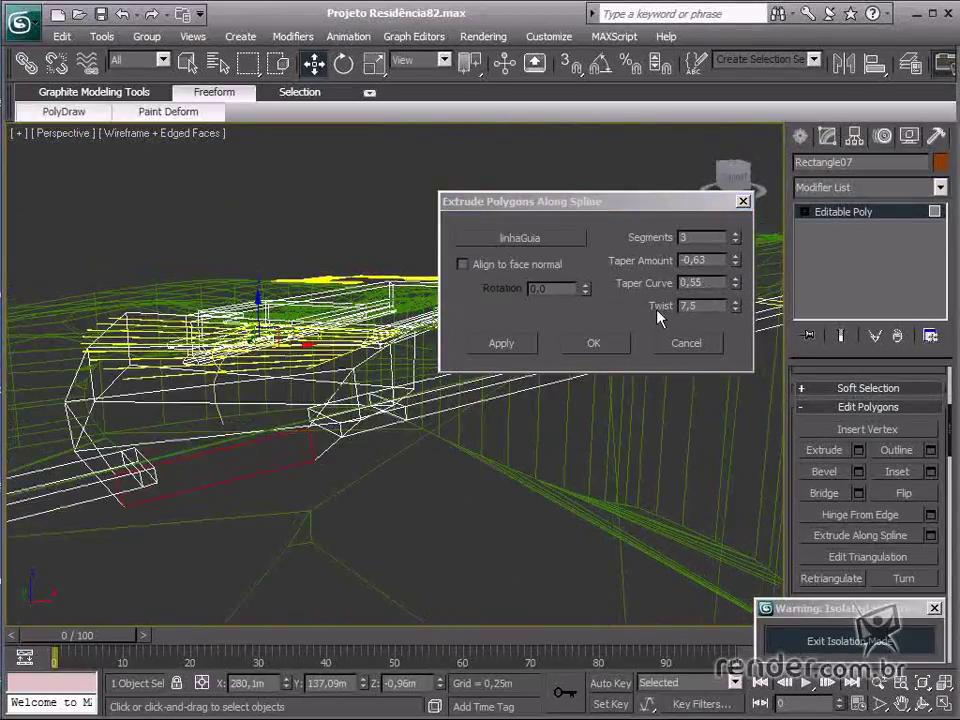
alt+middle_drag(411, 470, 330, 560)
alt+middle_drag(471, 489, 465, 521)
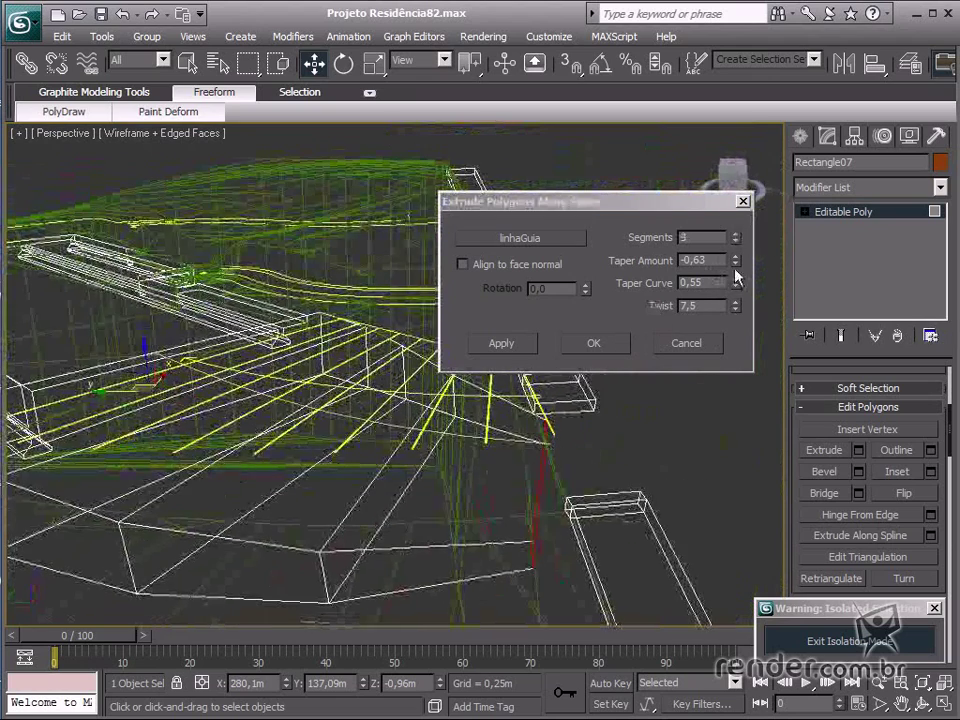
alt+middle_drag(408, 559, 450, 529)
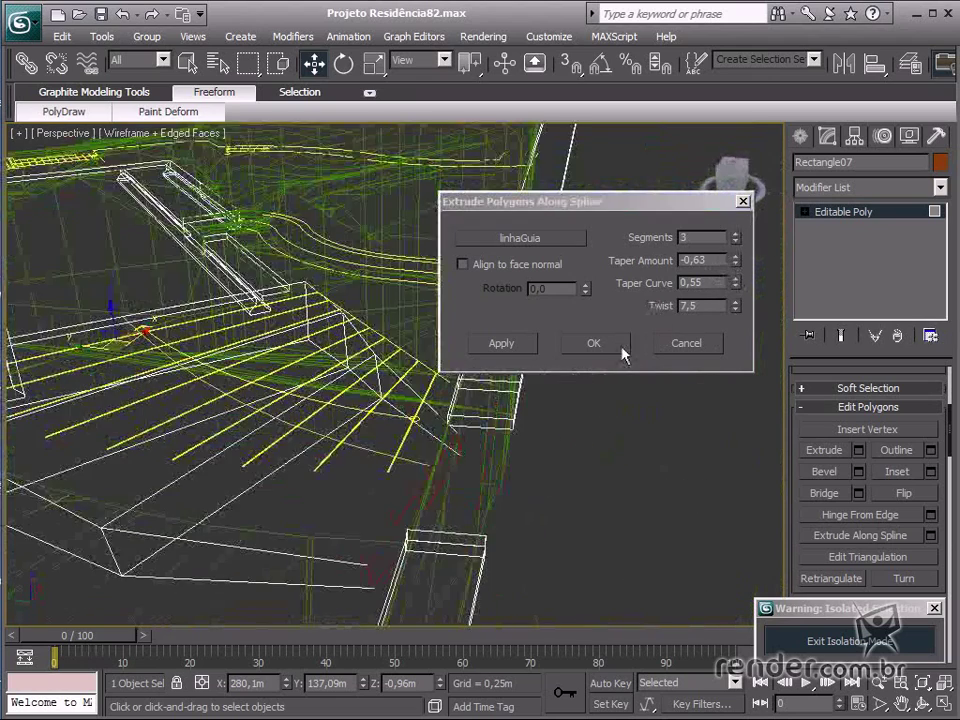
click(614, 346)
alt+middle_drag(425, 490, 460, 470)
mouse_move(460, 470)
middle_down()
mouse_move(532, 459)
mouse_move(534, 474)
mouse_move(480, 497)
mouse_move(492, 457)
mouse_move(480, 492)
mouse_move(439, 508)
mouse_move(461, 512)
middle_up()
key(F3)
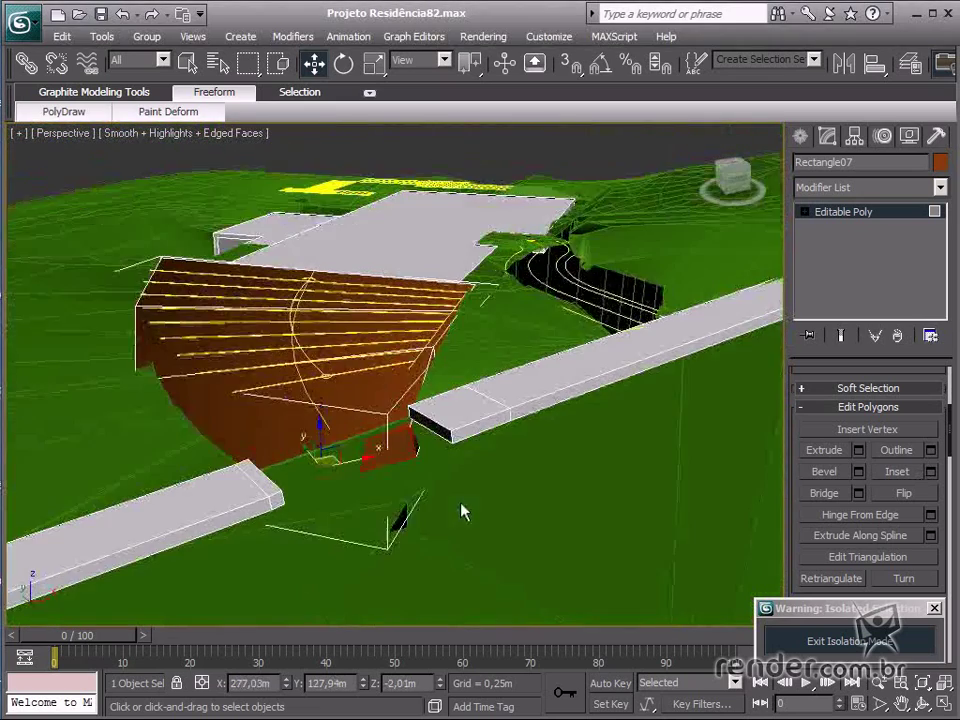
Step: Check the driveway's street end between the white strips and save the project file
middle_drag(396, 508, 444, 517)
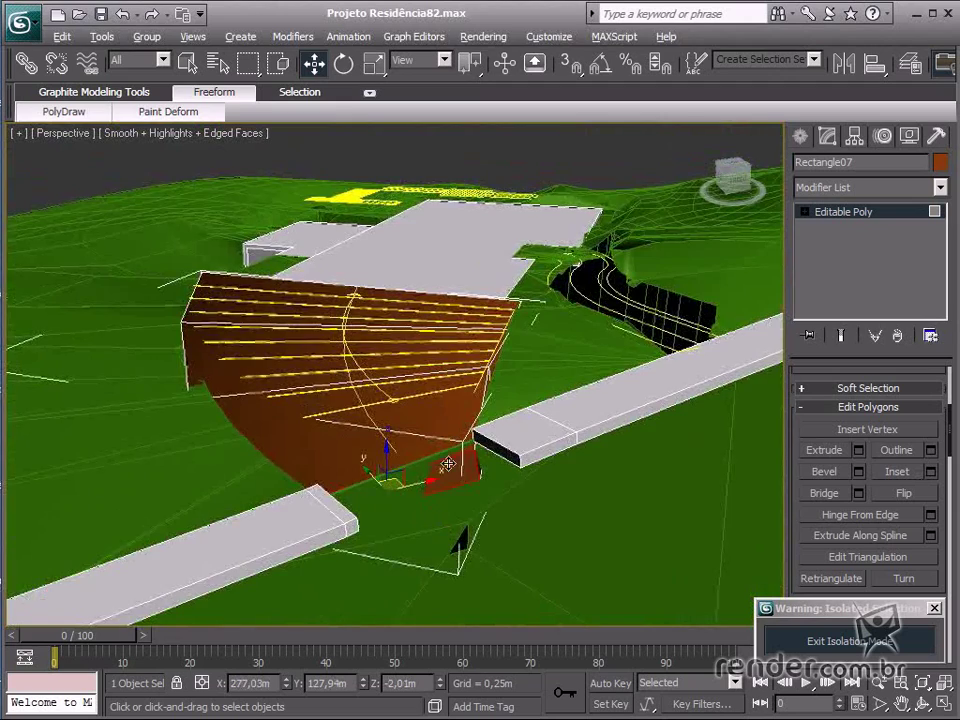
alt+middle_drag(448, 463, 409, 468)
scroll(409, 468, up, 4)
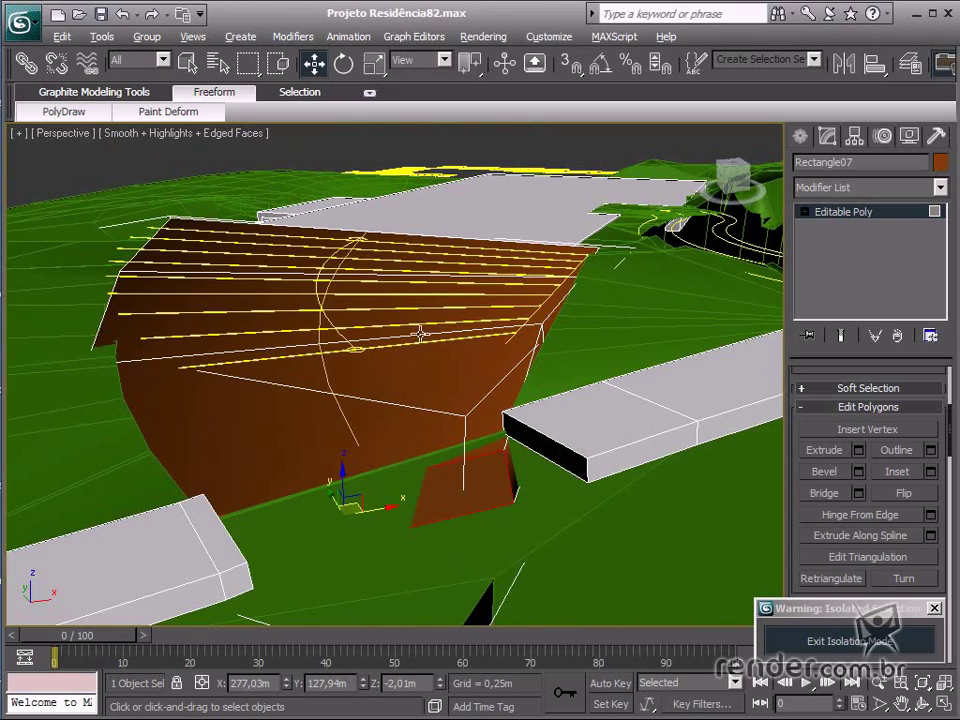
mouse_move(420, 334)
alt+middle_down()
mouse_move(386, 317)
mouse_move(553, 324)
mouse_move(456, 330)
mouse_move(428, 343)
alt+middle_up()
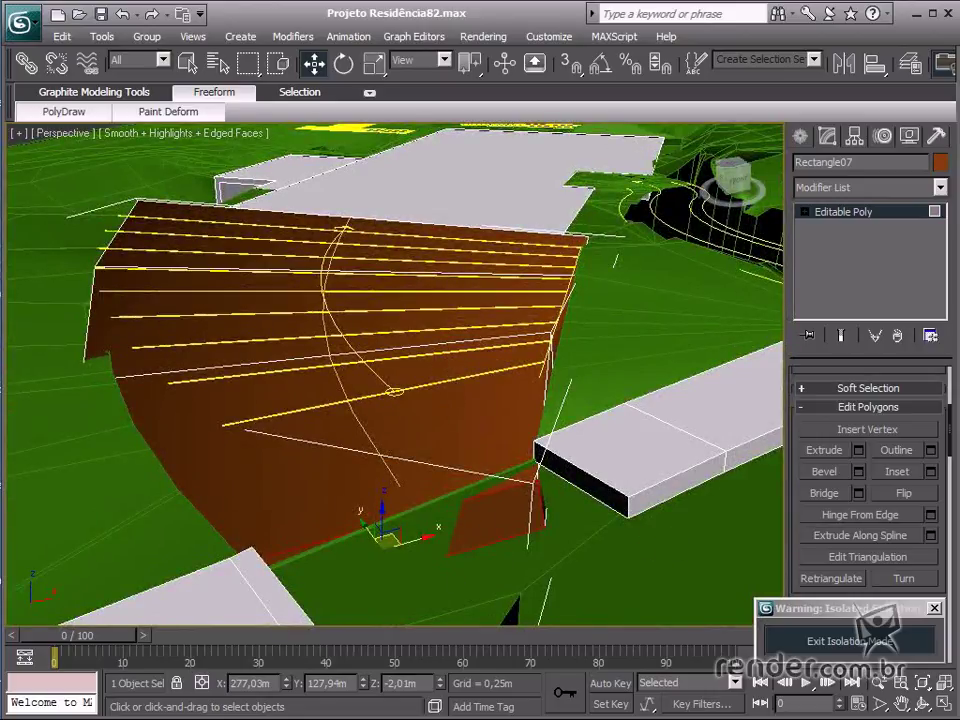
middle_drag(428, 549, 420, 529)
key(ctrl+s)
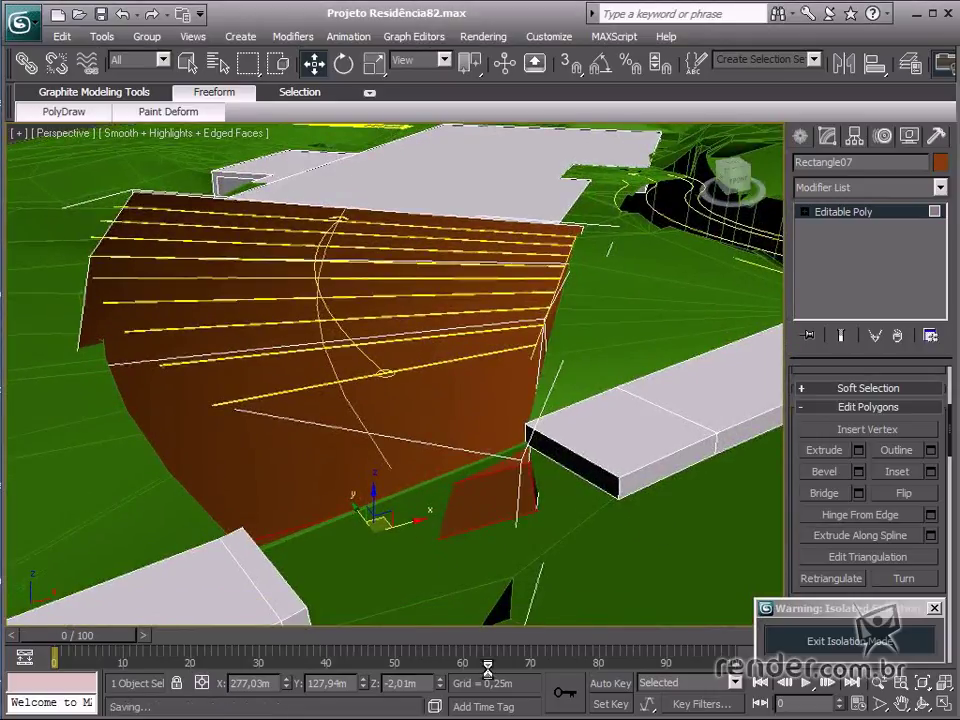
Step: With snapping on, move the driveway's end polygon so its upper corner meets the terrain at the white street strip's corner
key(s)
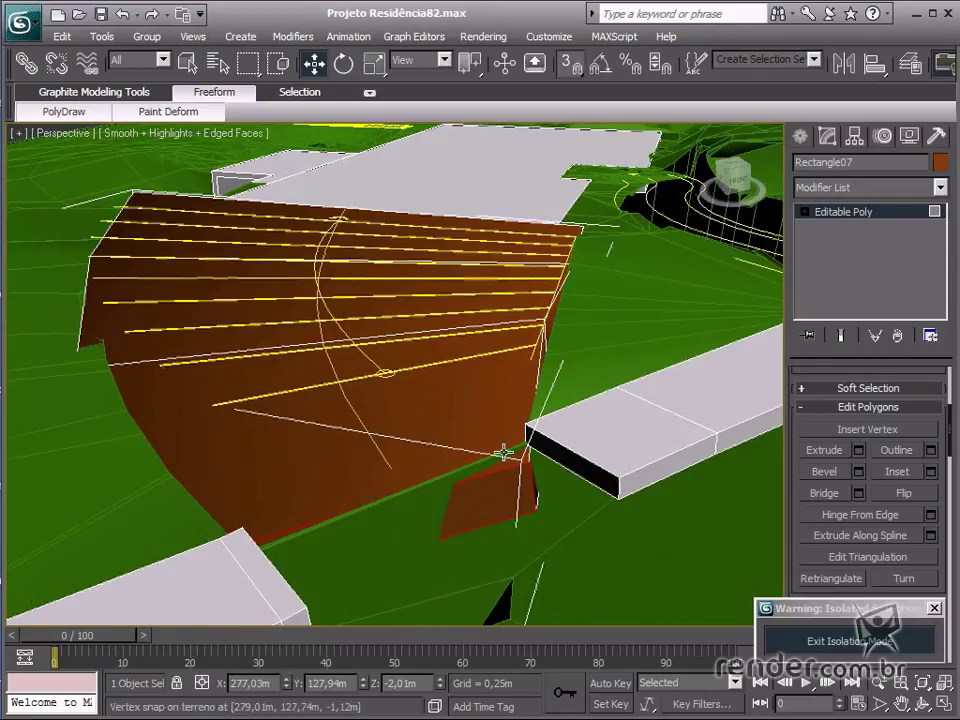
drag(528, 463, 525, 446)
middle_drag(356, 566, 279, 486)
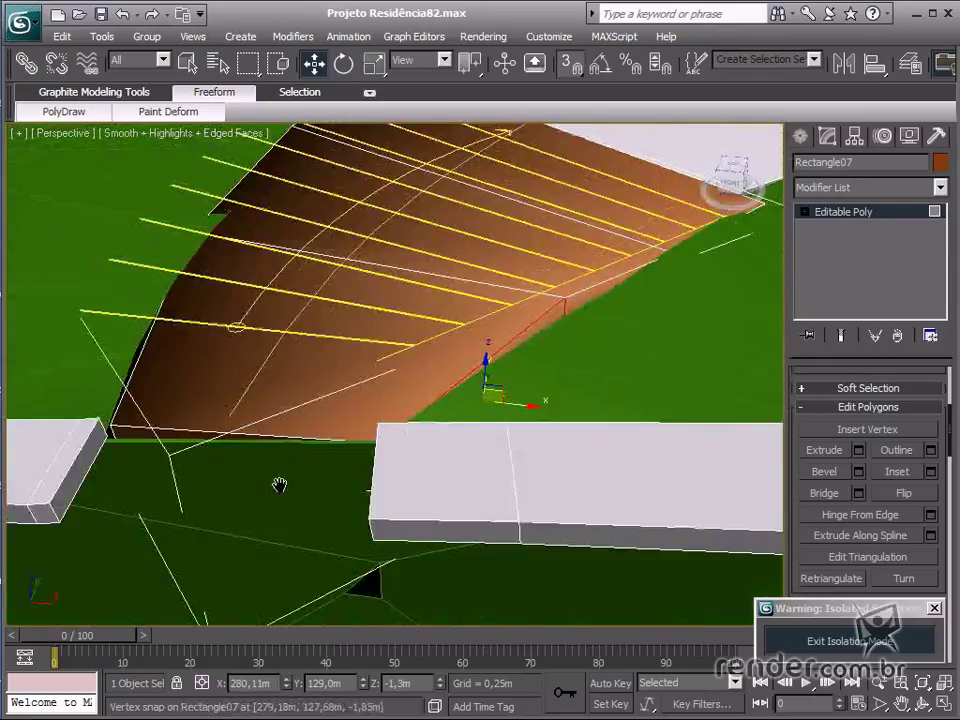
scroll(279, 486, up, 3)
middle_drag(130, 465, 418, 431)
Step: Switch to edge editing and snap the driveway's end edges to the opposite street strip's corner and the terrain edge
click(165, 444)
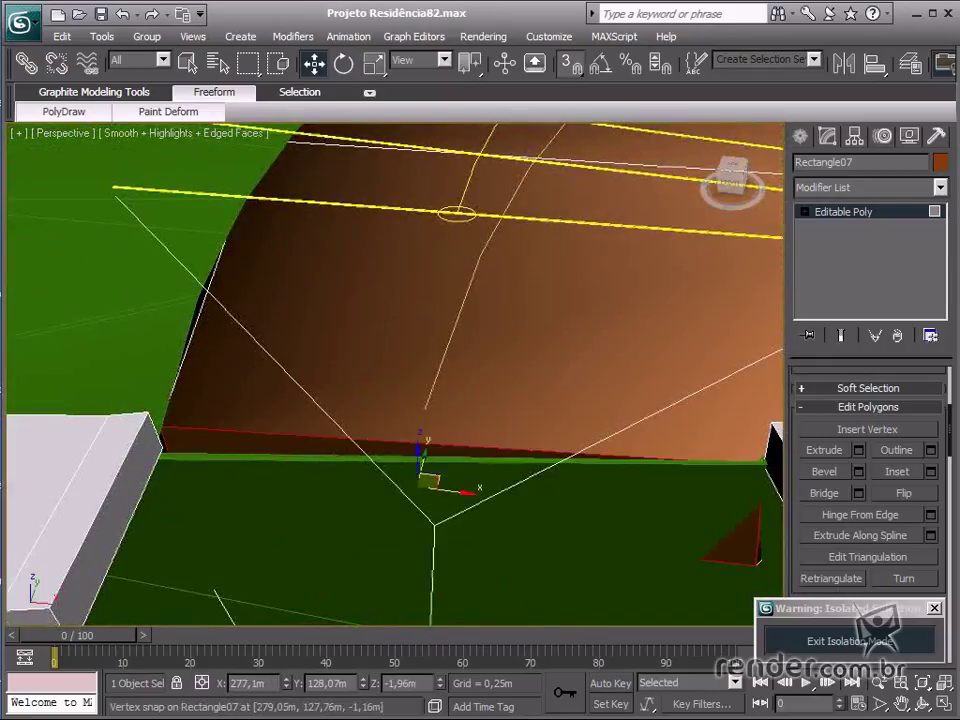
click(803, 212)
click(836, 242)
click(160, 433)
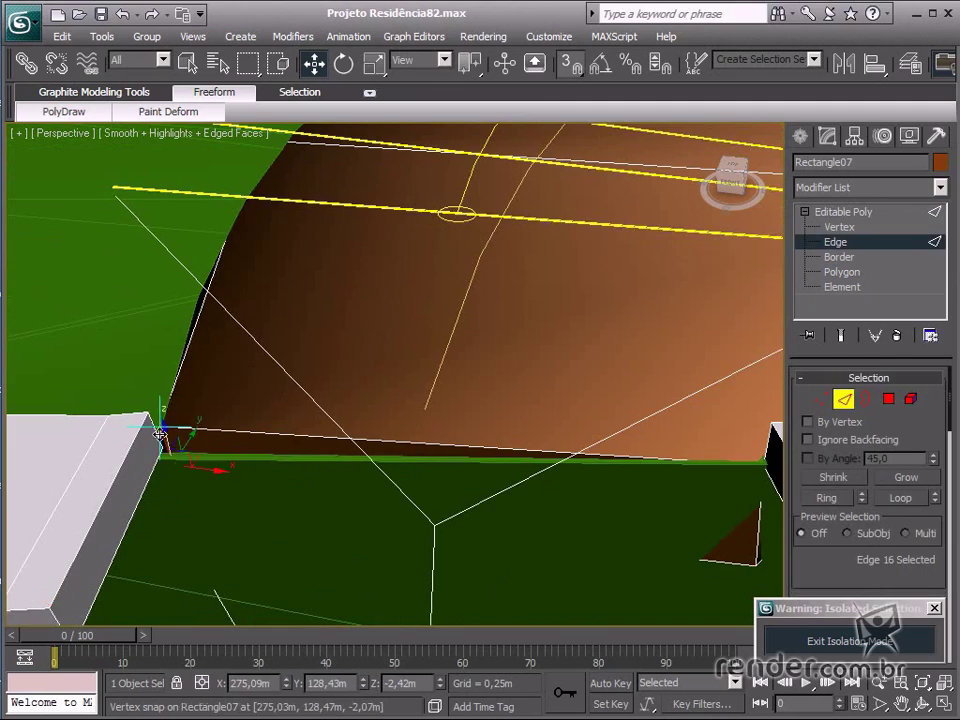
click(161, 450)
alt+middle_drag(161, 450, 715, 416)
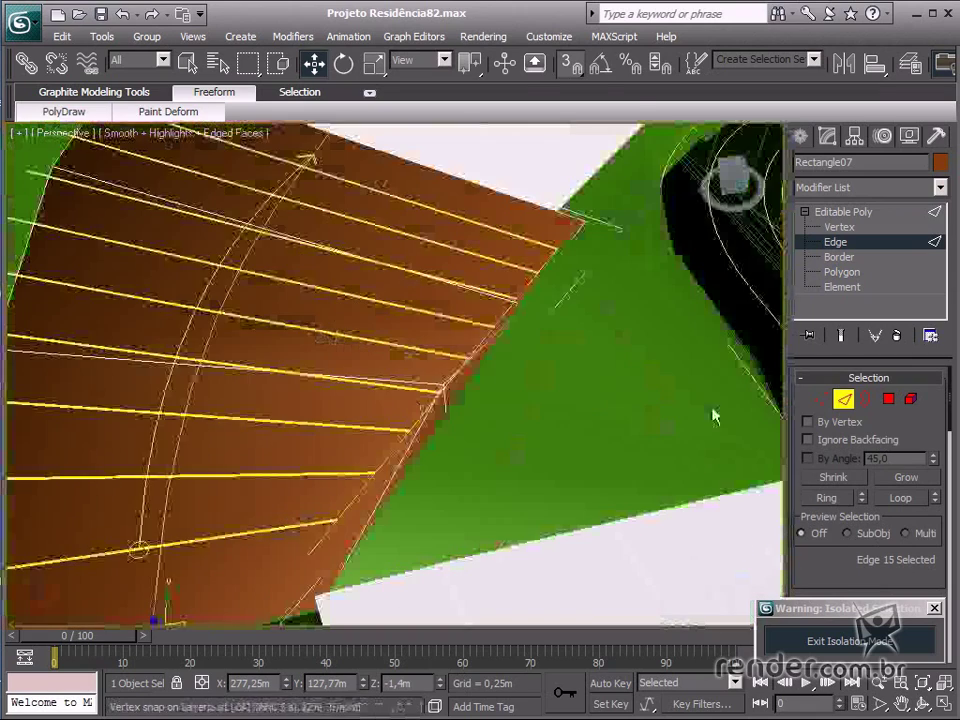
Step: With snapping off, shift the driveway's intermediate side edges outward to meet the terrain cut, and leave edge editing
click(446, 401)
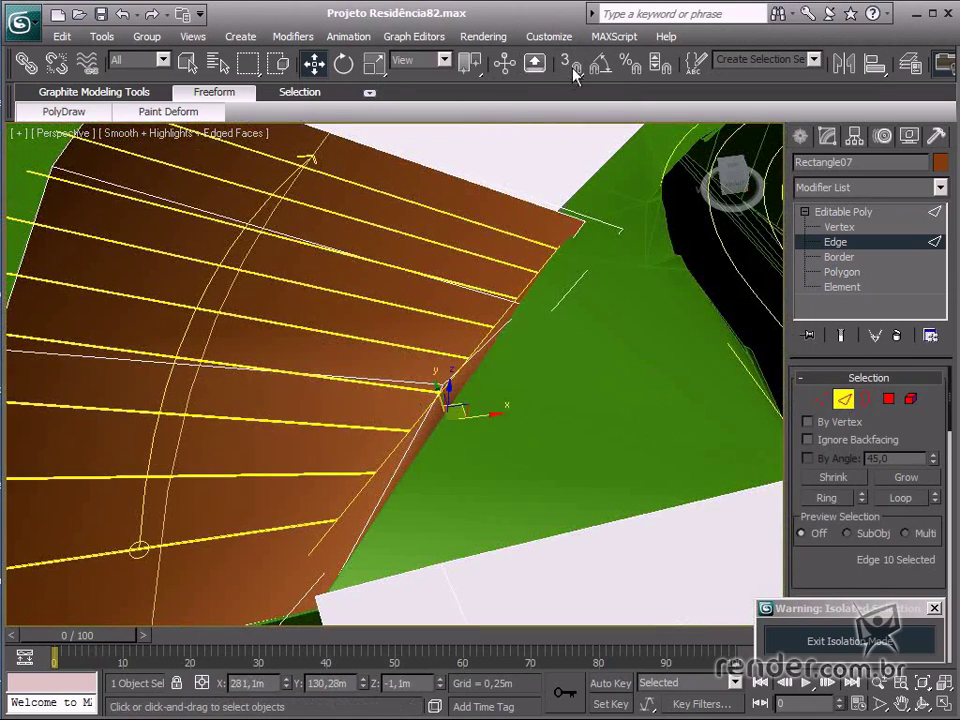
drag(481, 415, 498, 412)
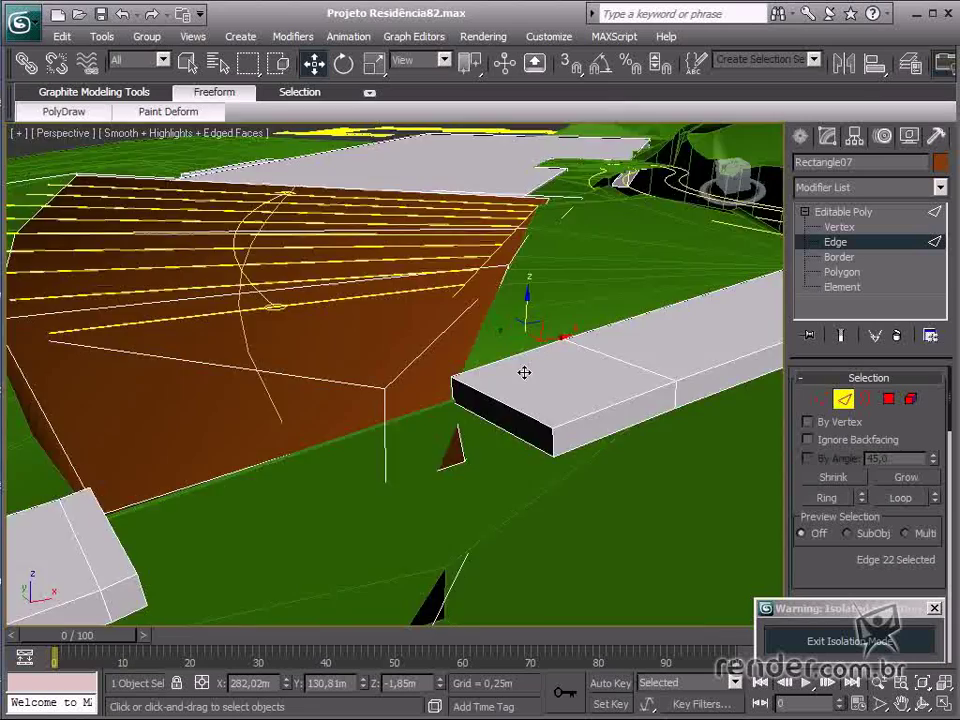
alt+middle_drag(525, 373, 382, 457)
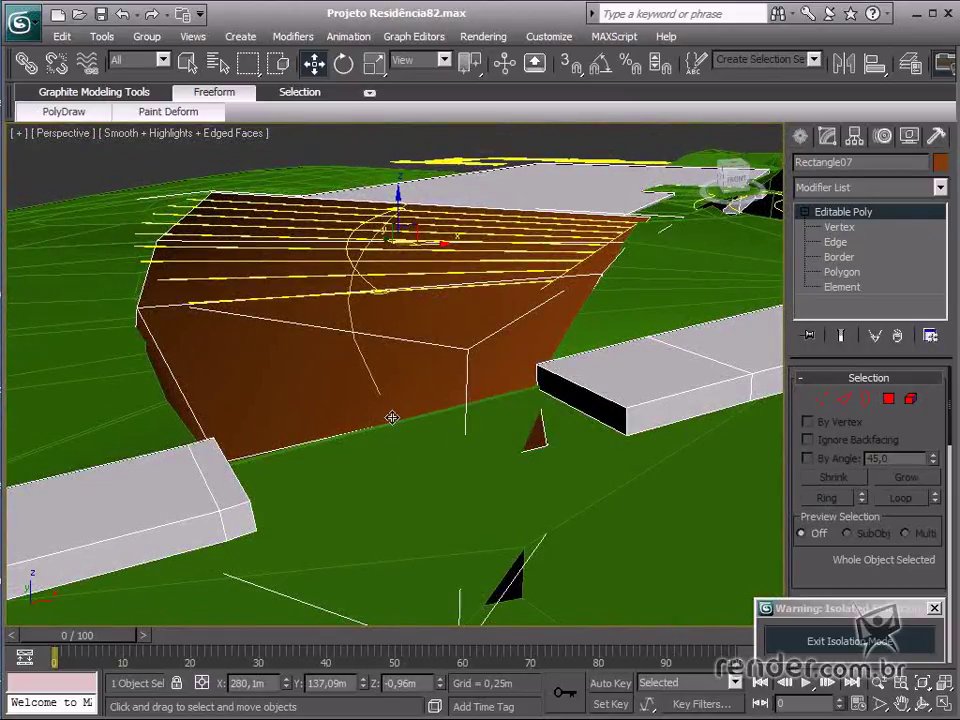
Step: Remove the driveway's vertical end polygon facing the street so its upper end edge becomes open
click(889, 399)
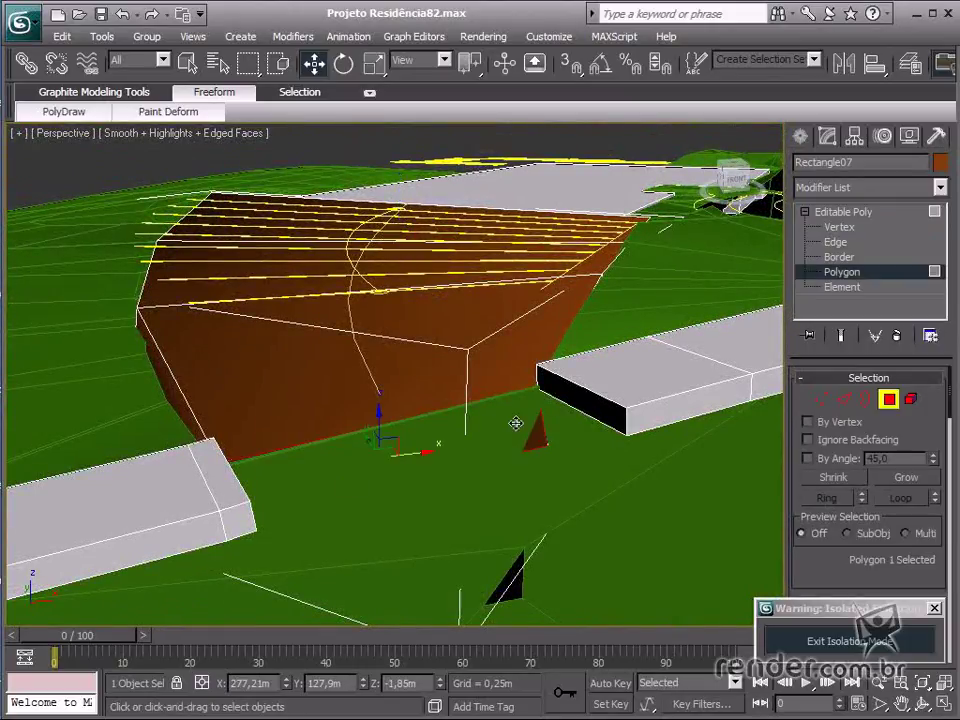
click(495, 452)
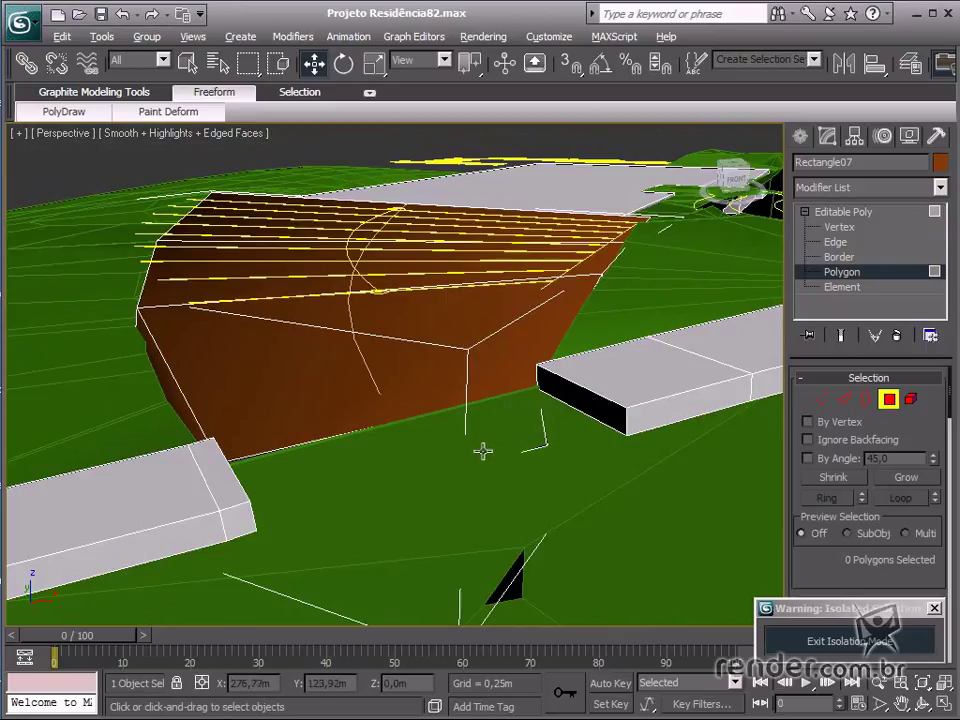
alt+middle_drag(482, 451, 484, 452)
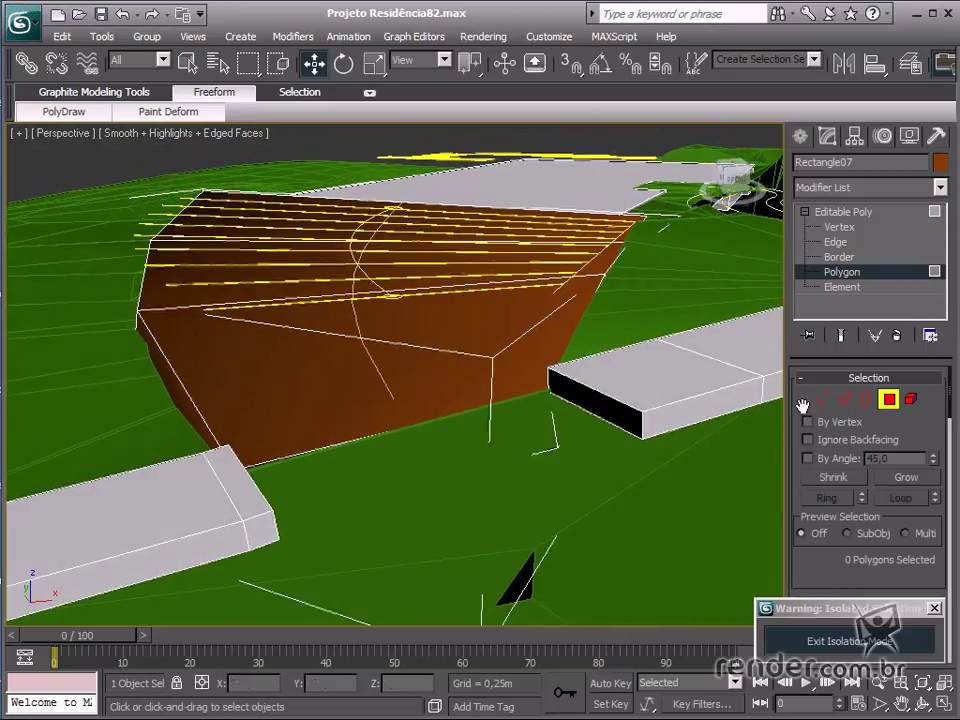
Step: Extend the driveway's open end edge between the white street strips, snap it to their outer lower corner, and leave edge editing
click(845, 399)
scroll(553, 467, up, 5)
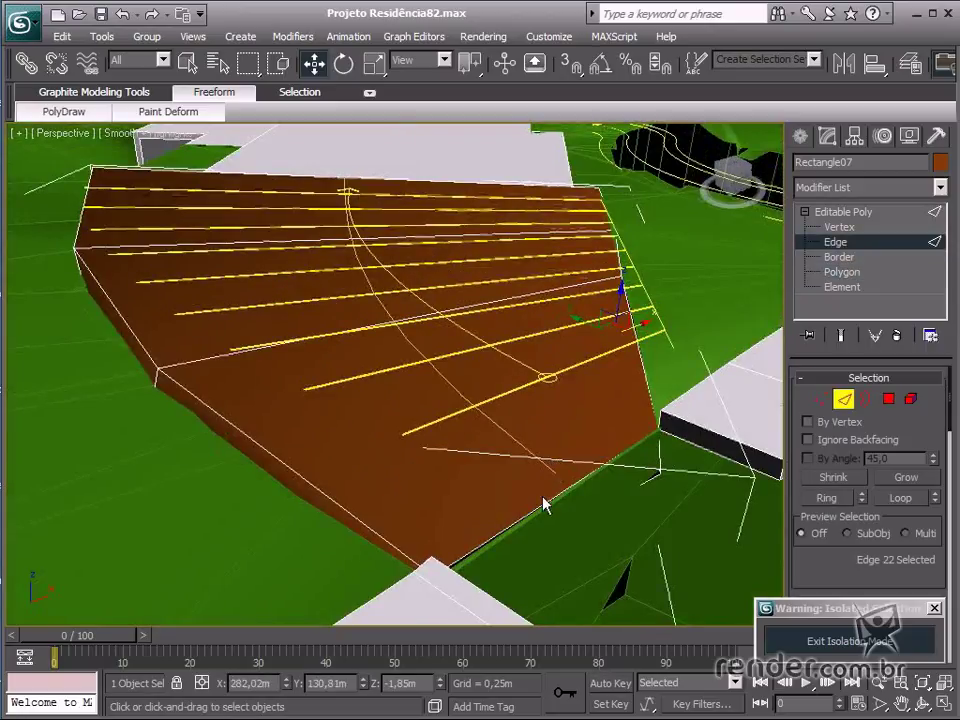
middle_drag(591, 515, 432, 394)
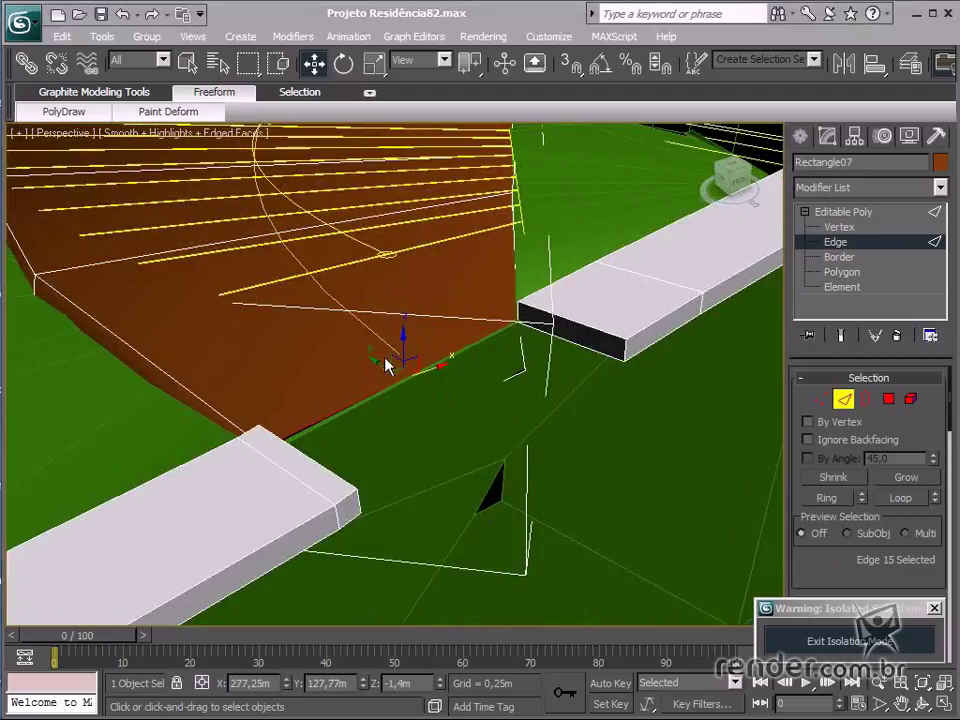
shift+drag(386, 364, 485, 416)
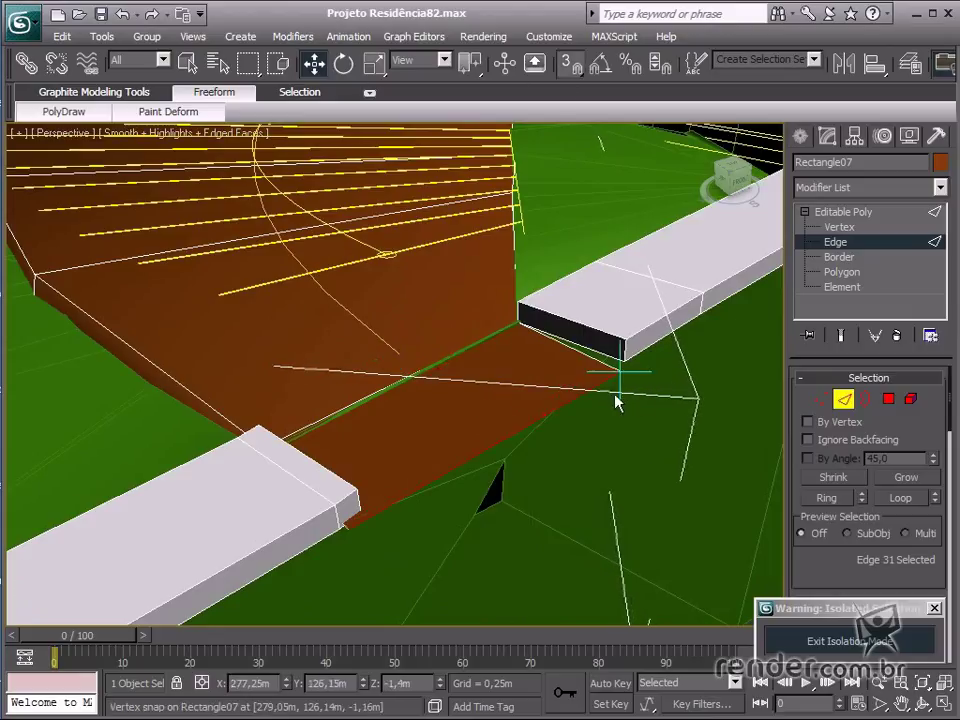
drag(622, 366, 624, 360)
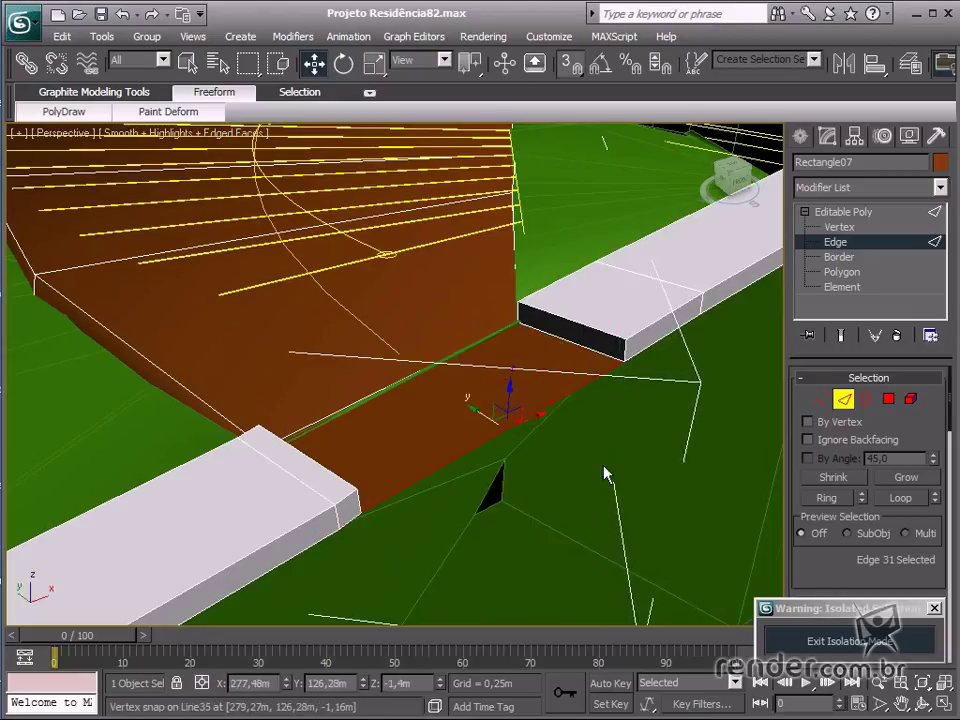
alt+middle_drag(605, 472, 428, 508)
middle_drag(384, 394, 405, 369)
scroll(384, 443, down, 4)
scroll(455, 362, up, 3)
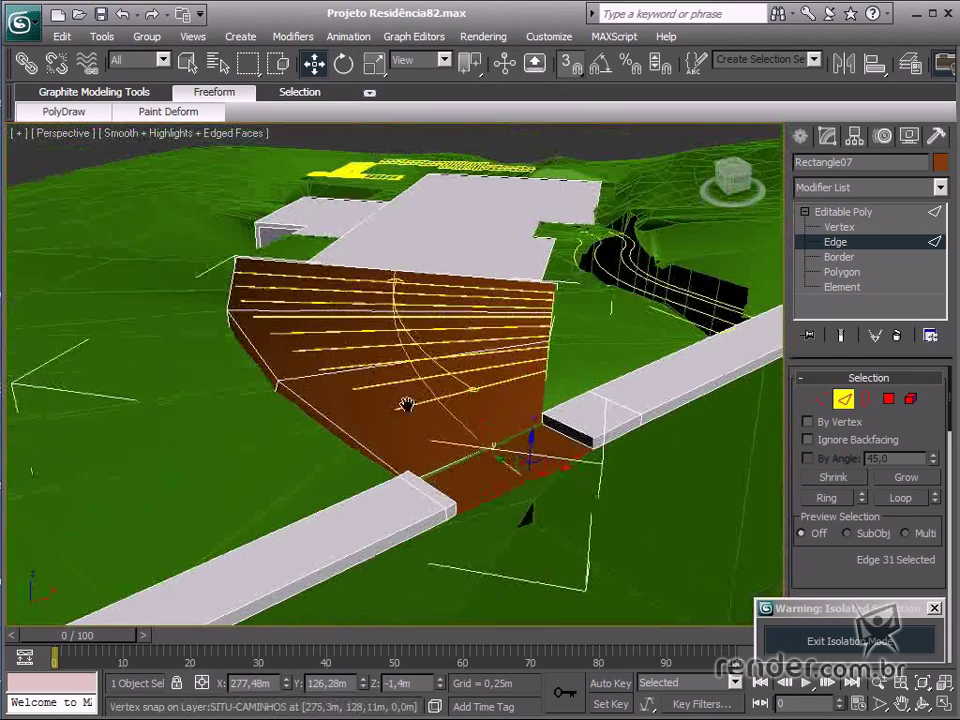
click(843, 398)
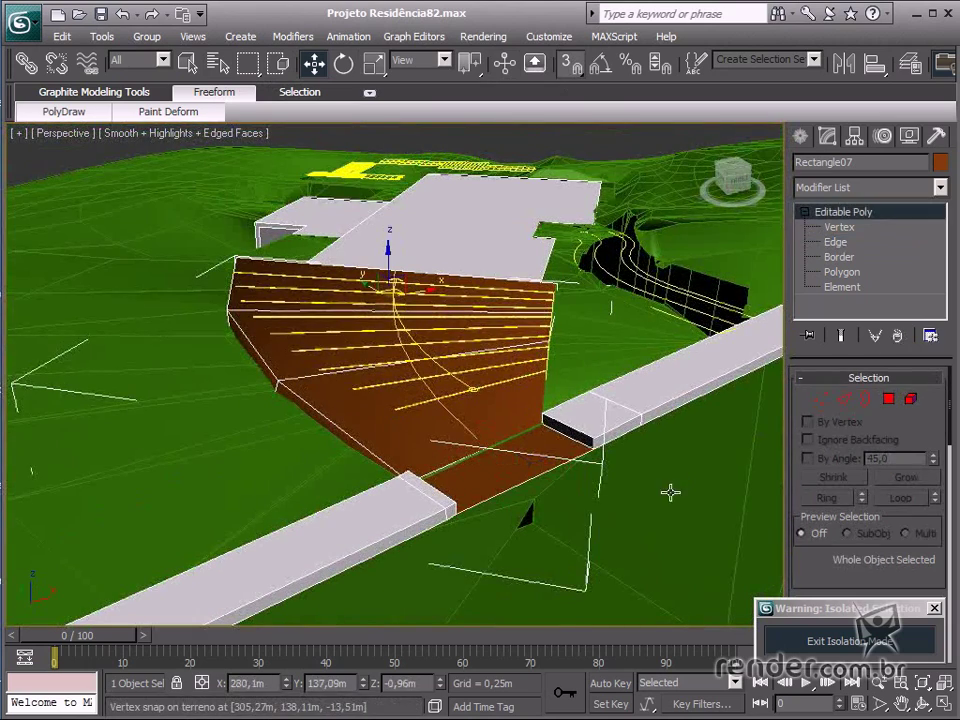
Step: Exit isolation mode to bring back the house and the street around the driveway
middle_drag(670, 492, 664, 510)
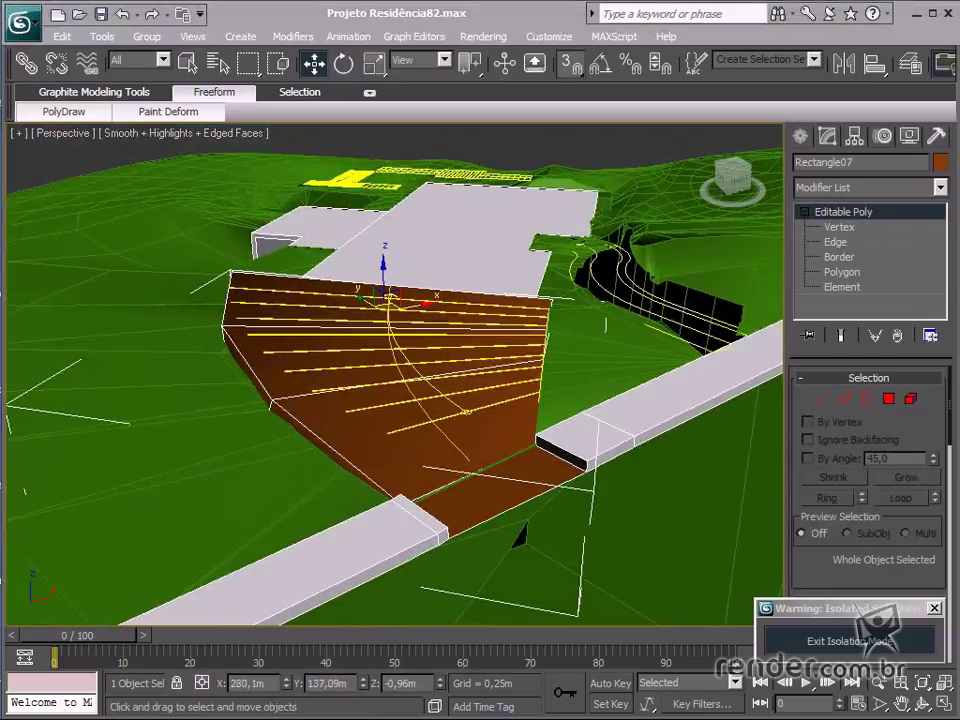
alt+middle_drag(652, 554, 514, 508)
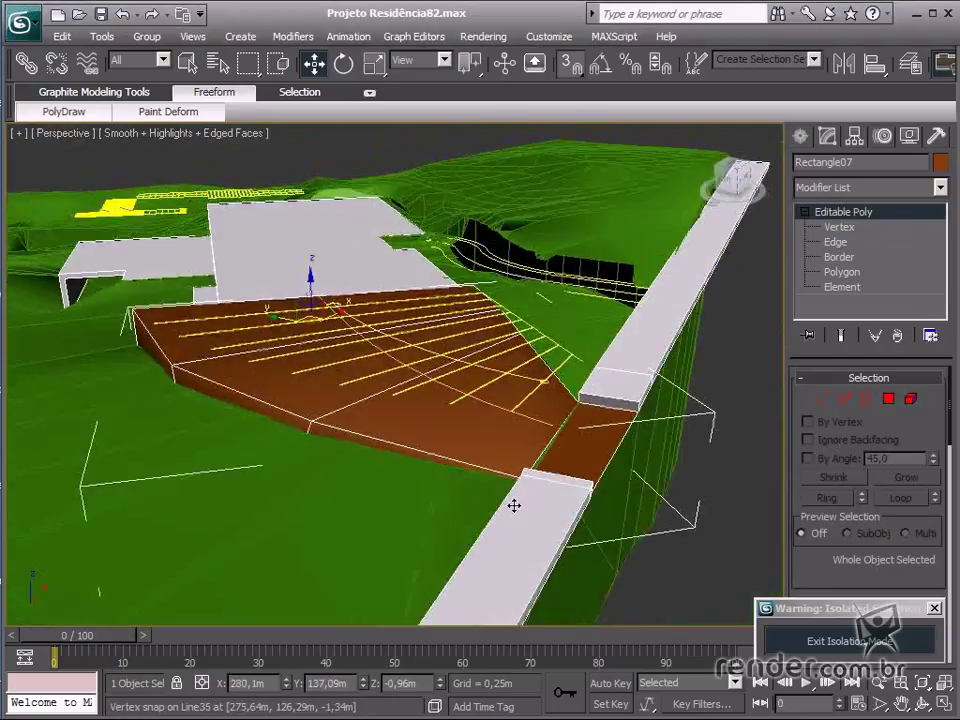
drag(867, 616, 821, 598)
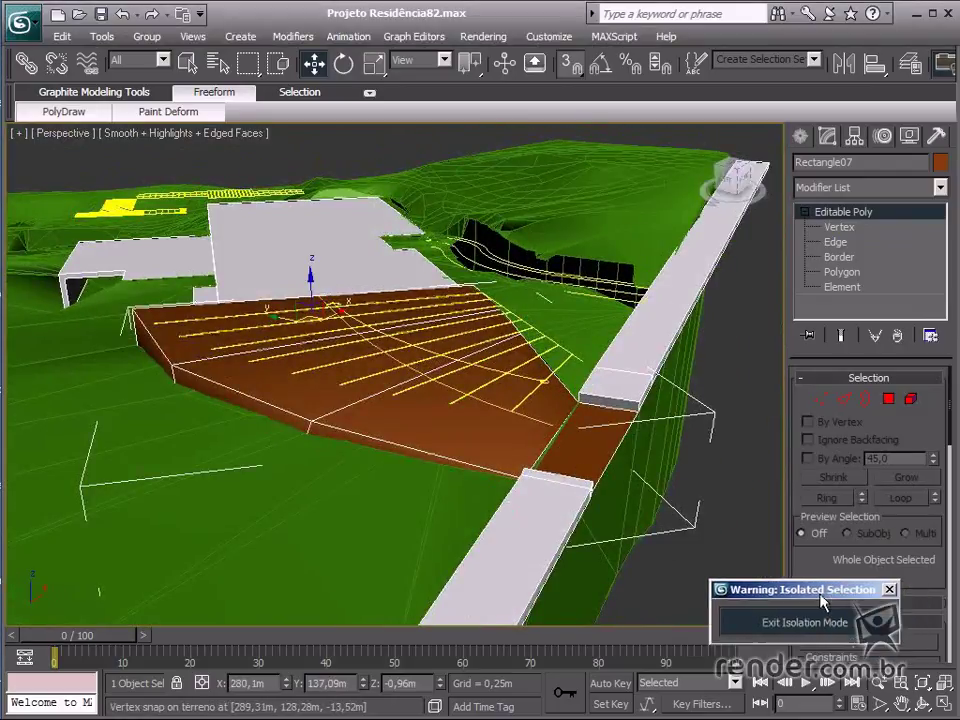
click(779, 630)
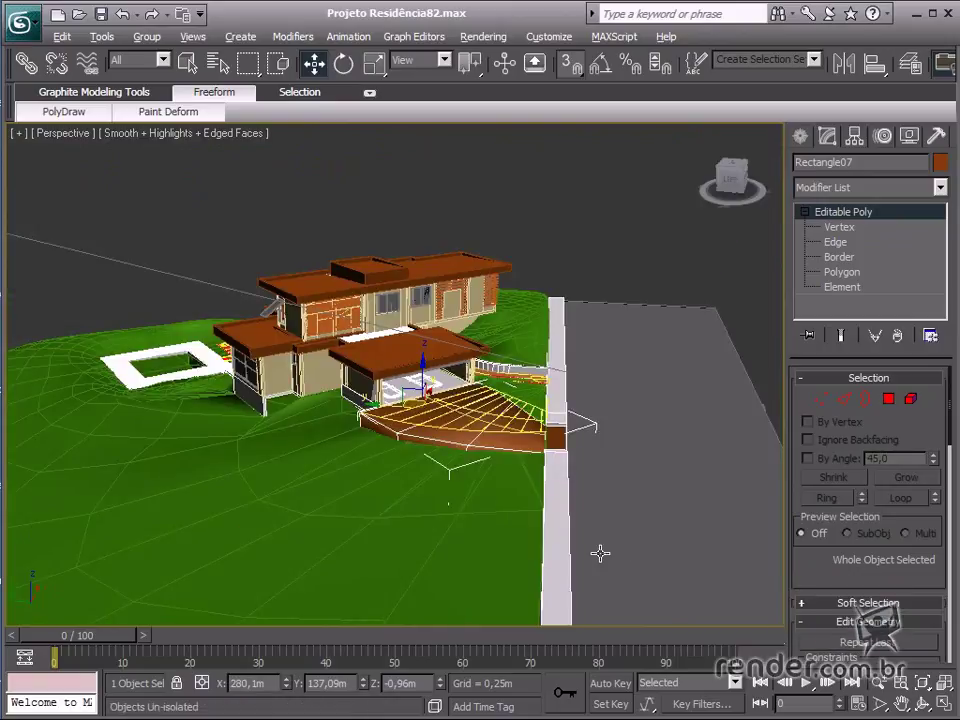
Step: Set the driveway's object color to white from the custom colors
alt+middle_drag(600, 553, 385, 474)
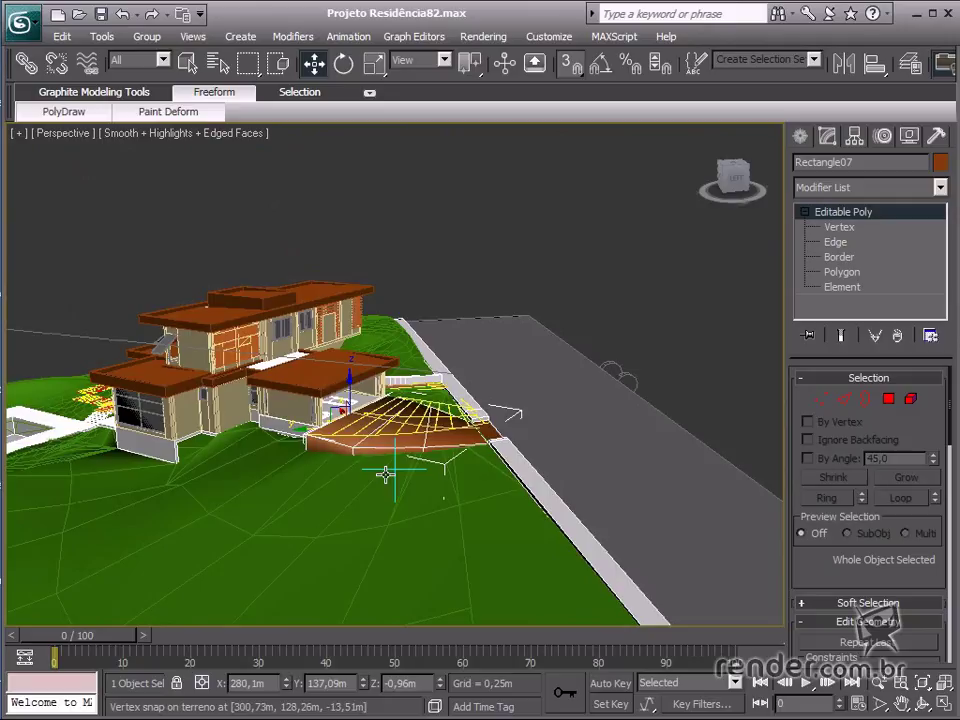
scroll(385, 474, up, 2)
scroll(393, 480, up, 2)
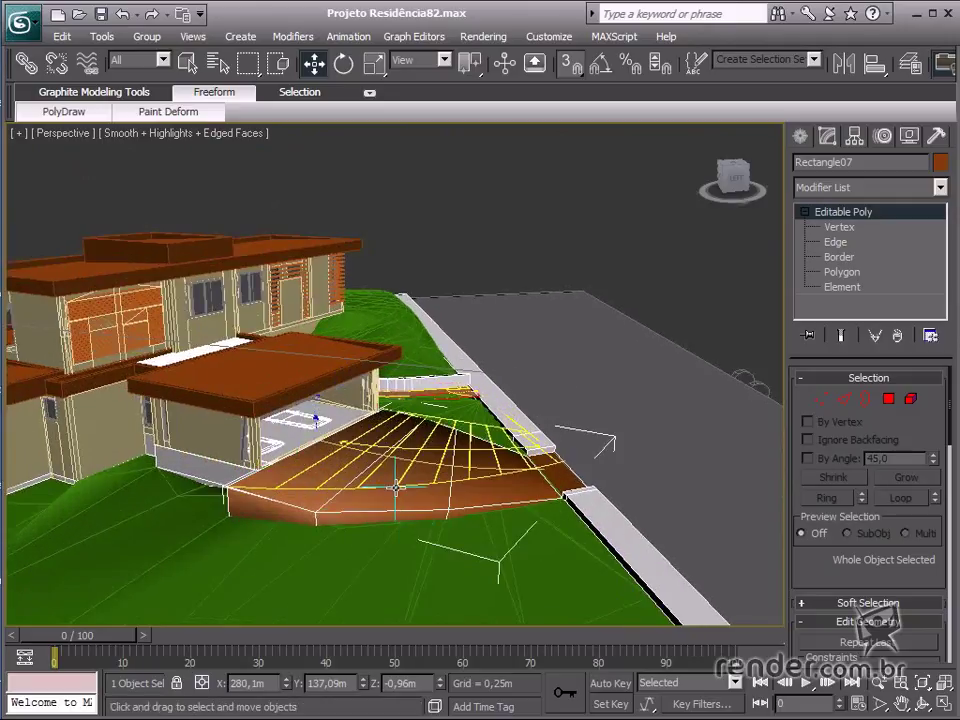
middle_drag(358, 491, 633, 413)
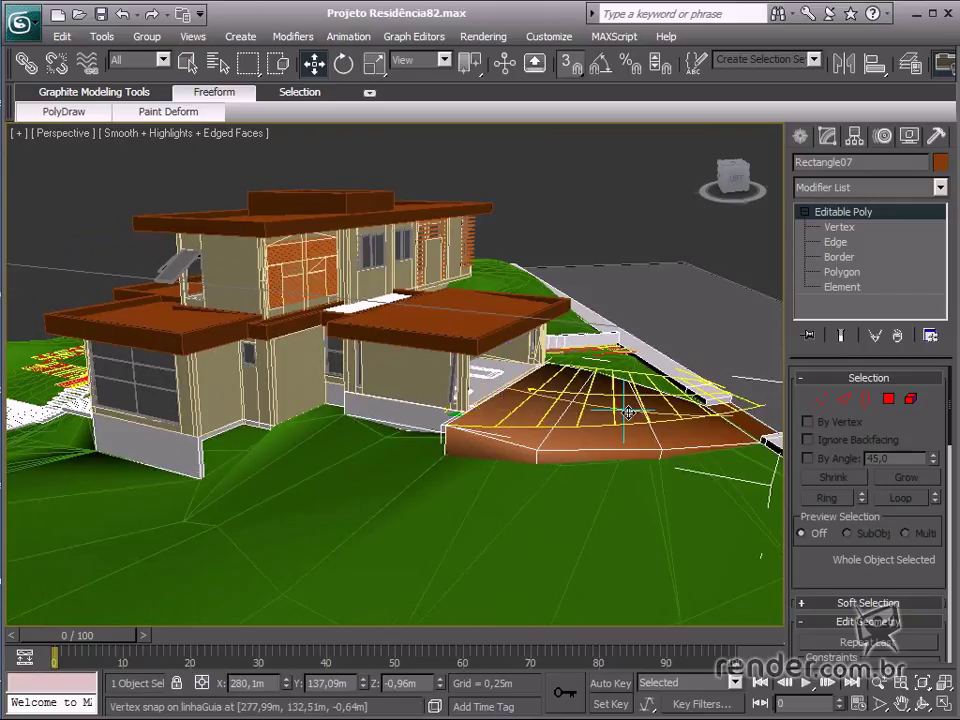
click(940, 162)
click(647, 407)
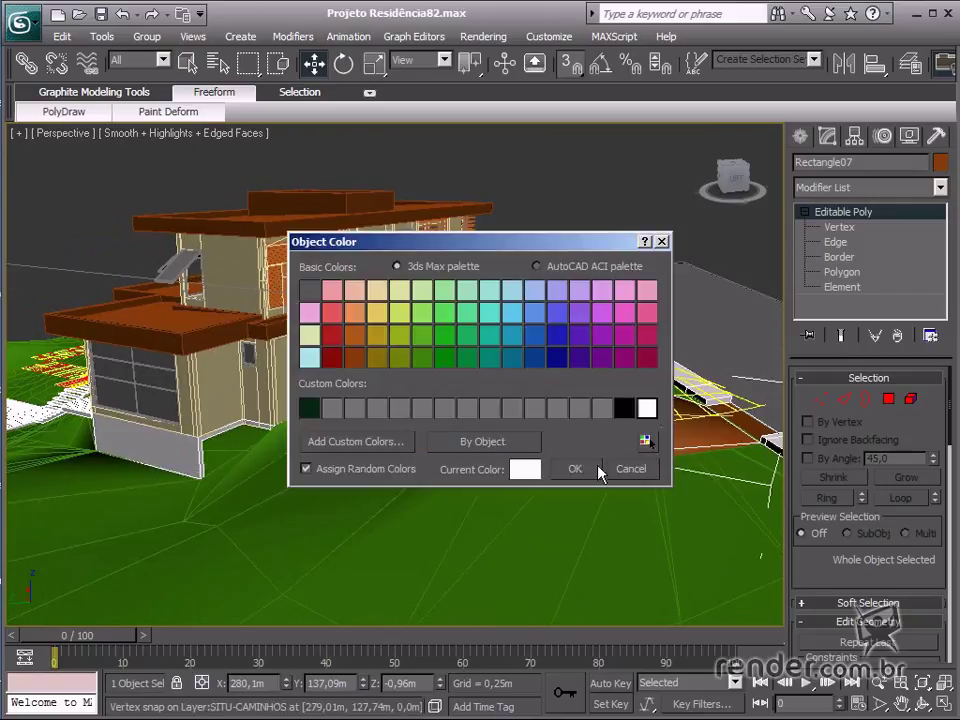
click(578, 469)
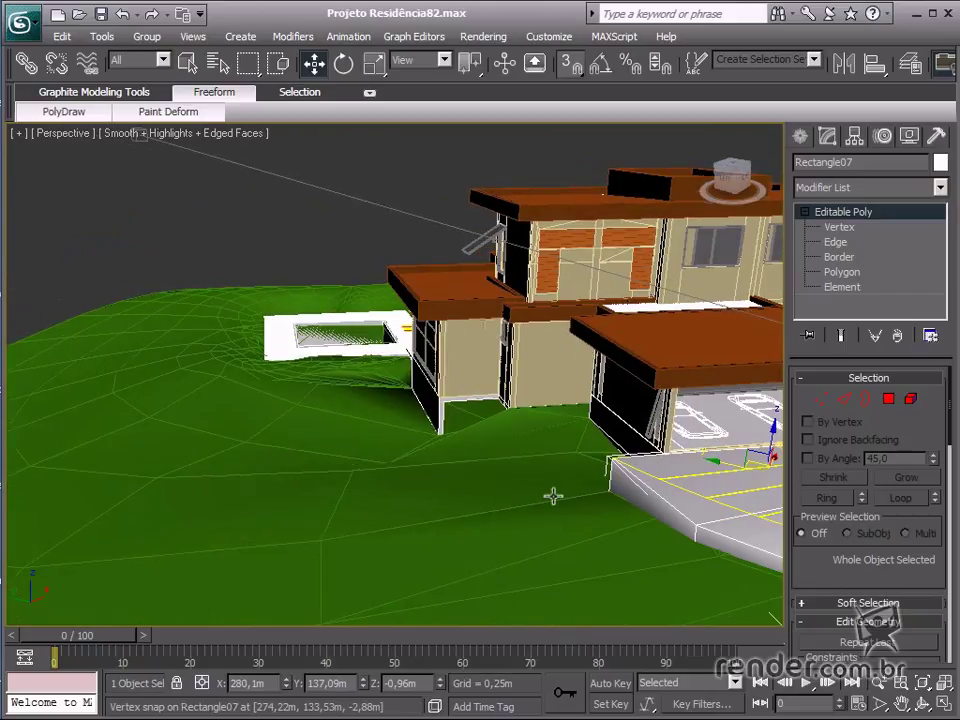